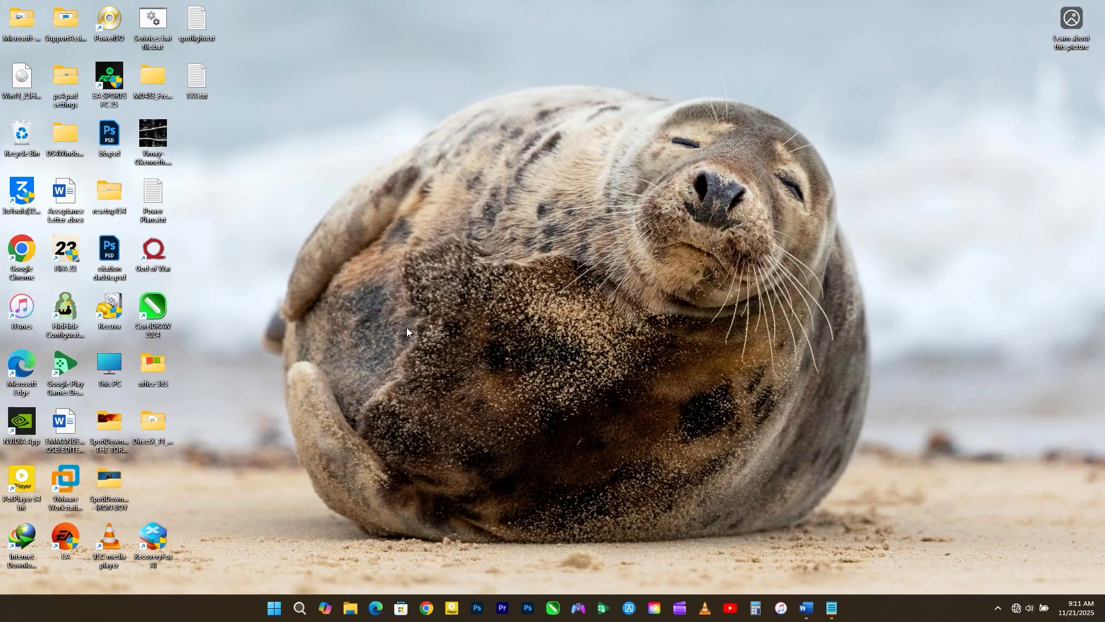
Step: Right-click the Start button to show the Win+X power-user menu
{"action": "right_click", "coordinate": [275, 610]}
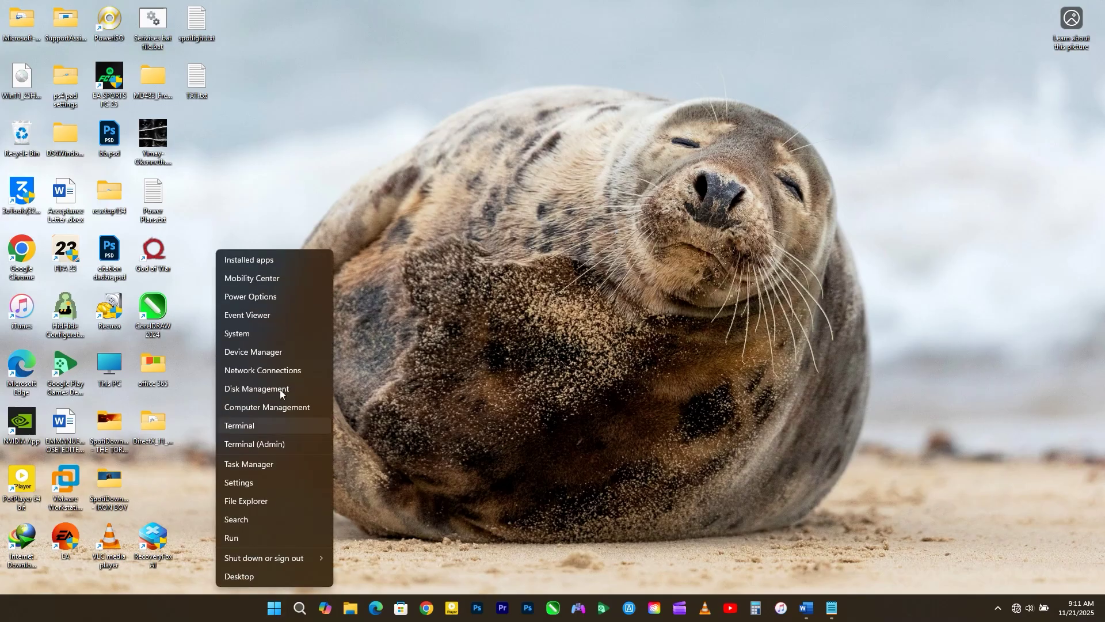
Step: On System > About, highlight the Windows 11 Home edition, then close Settings
{"action": "left_click", "coordinate": [250, 337]}
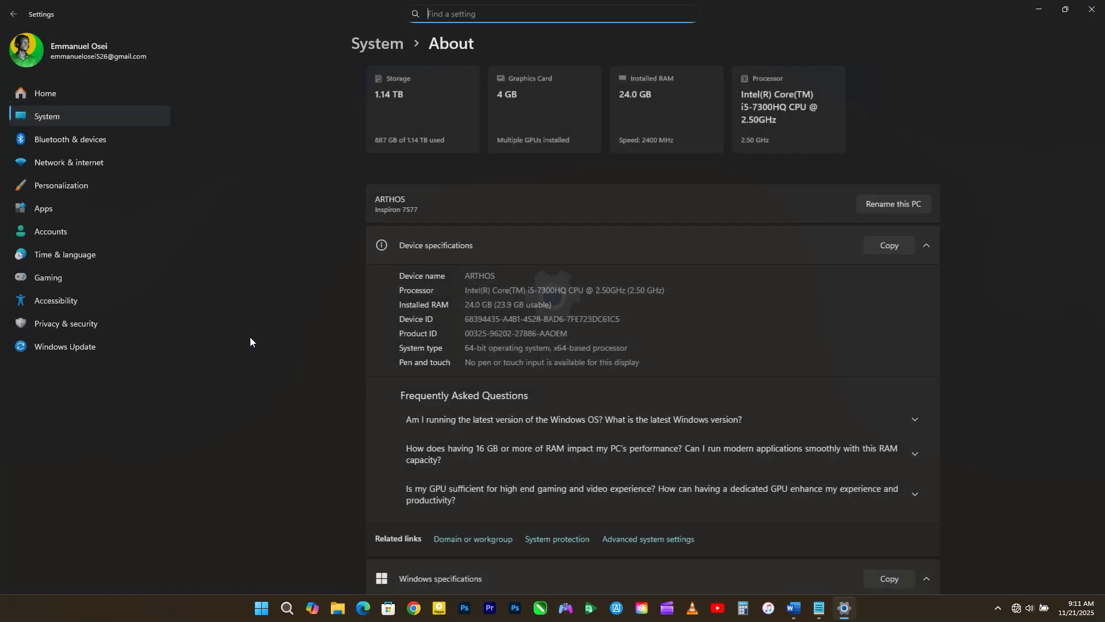
{"action": "scroll", "coordinate": [715, 324], "scroll_direction": "down", "scroll_amount": 6}
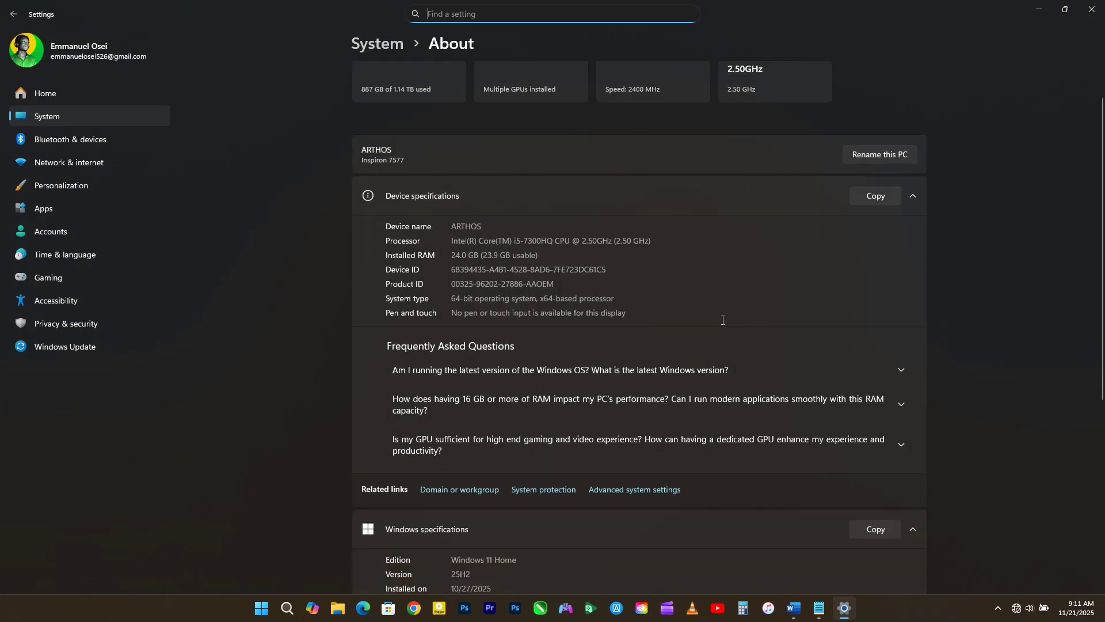
{"action": "left_click_drag", "start_coordinate": [450, 239], "coordinate": [563, 247]}
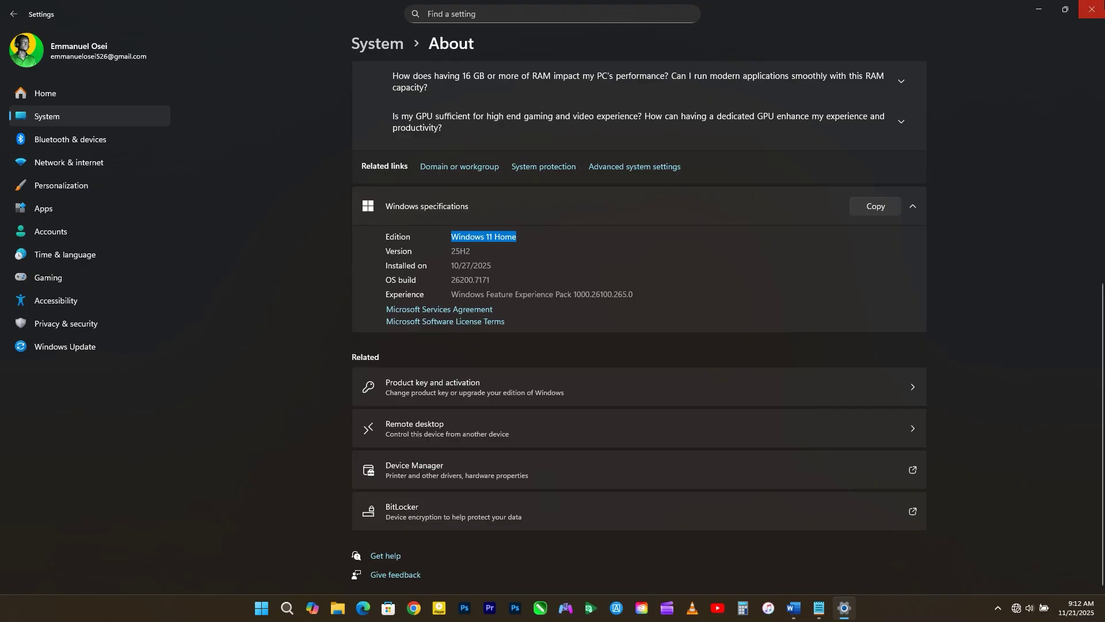
{"action": "left_click", "coordinate": [1092, 8]}
Step: Search 'power', launch Windows PowerShell as administrator, and reposition and enlarge its window
{"action": "left_click", "coordinate": [300, 612]}
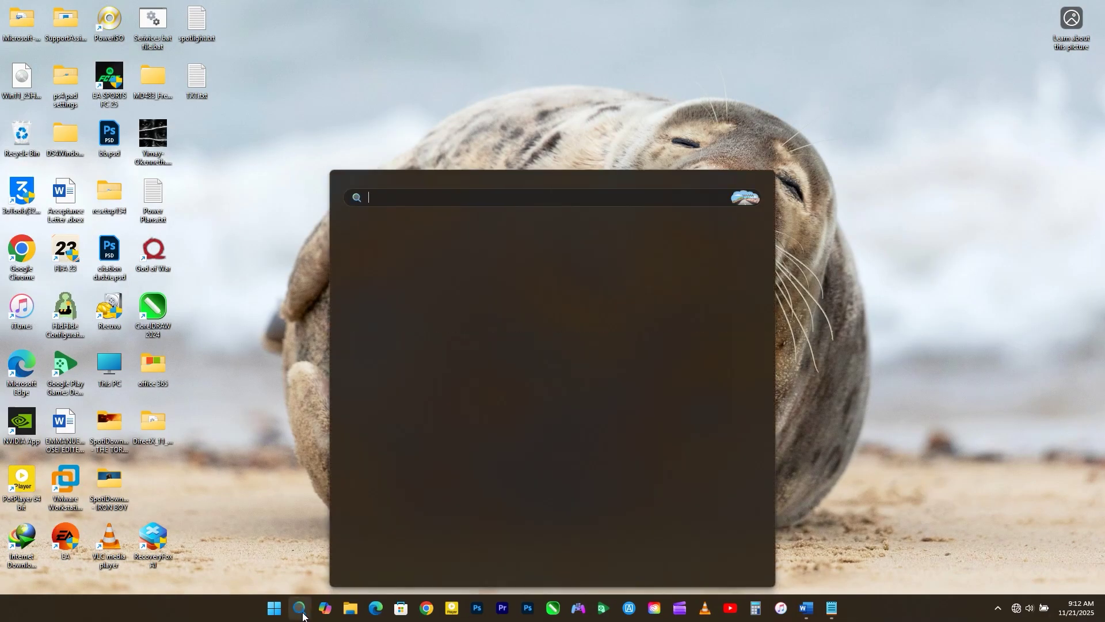
{"action": "type", "text": "power"}
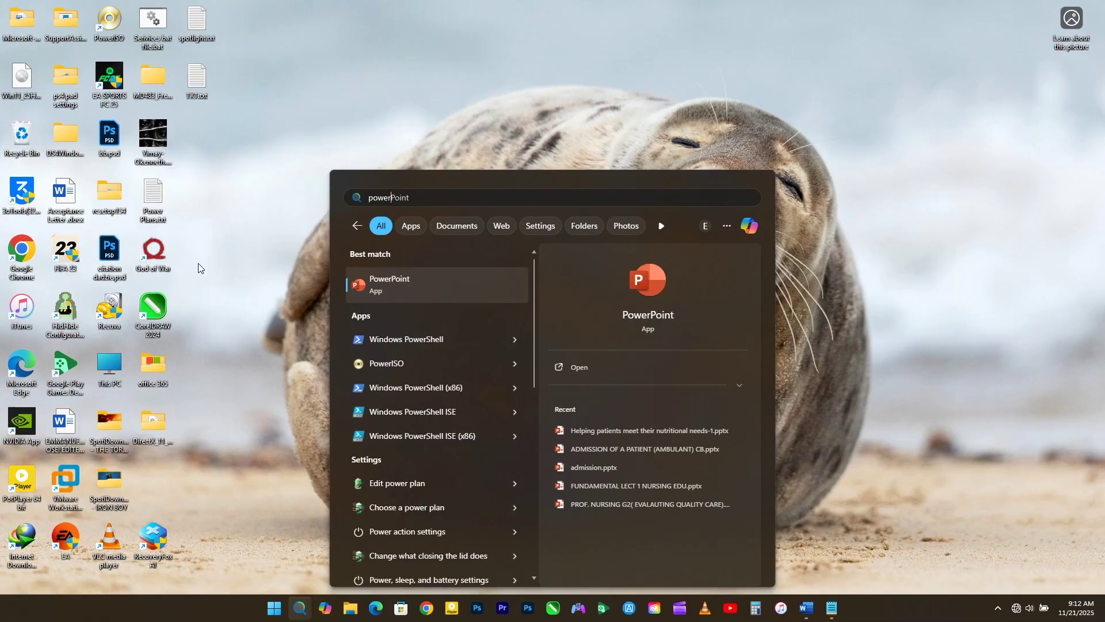
{"action": "right_click", "coordinate": [402, 349]}
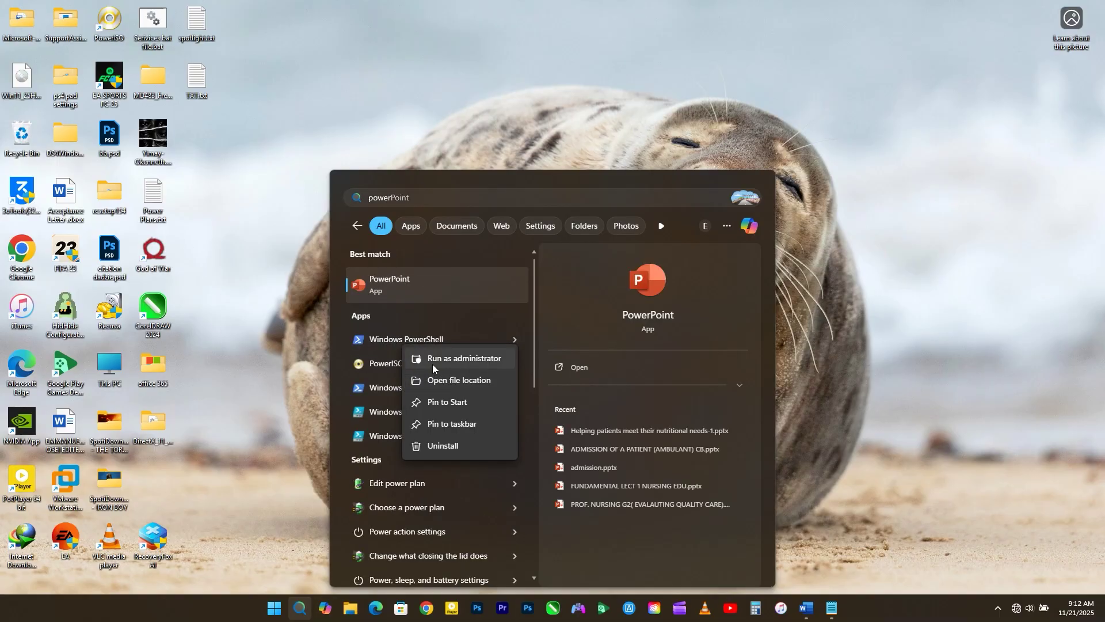
{"action": "key", "text": "Escape"}
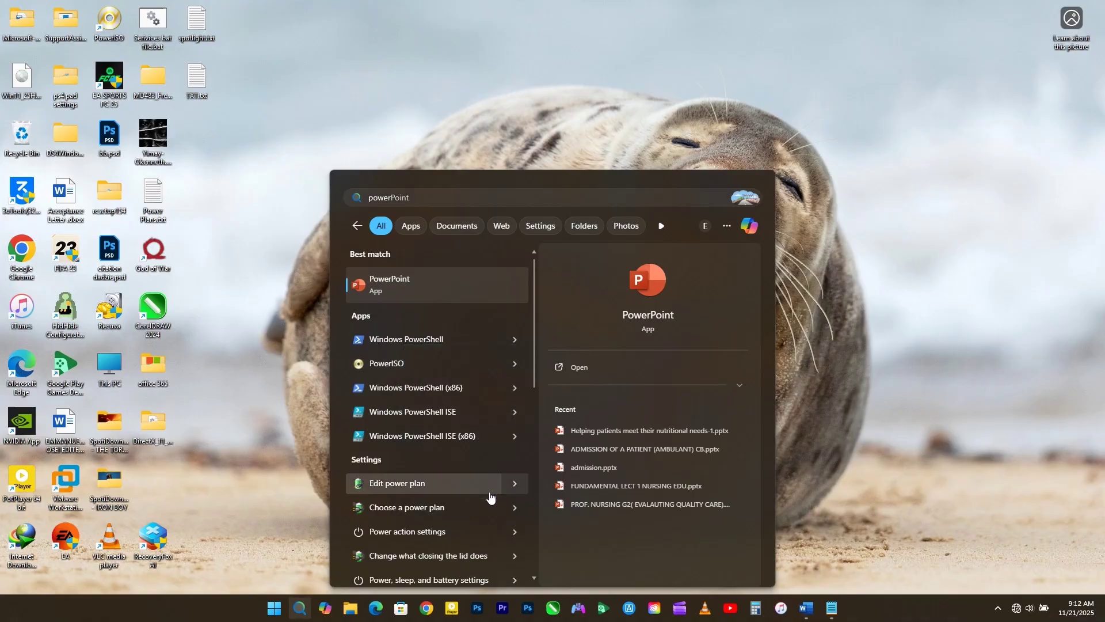
{"action": "key", "text": "Escape"}
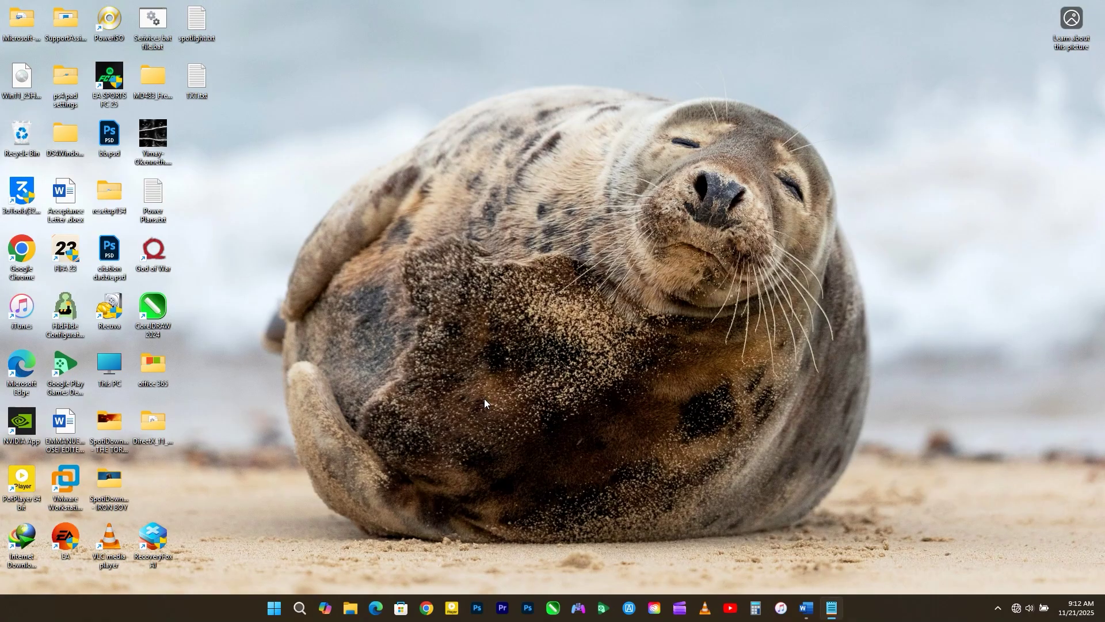
{"action": "left_click_drag", "start_coordinate": [392, 146], "coordinate": [472, 157]}
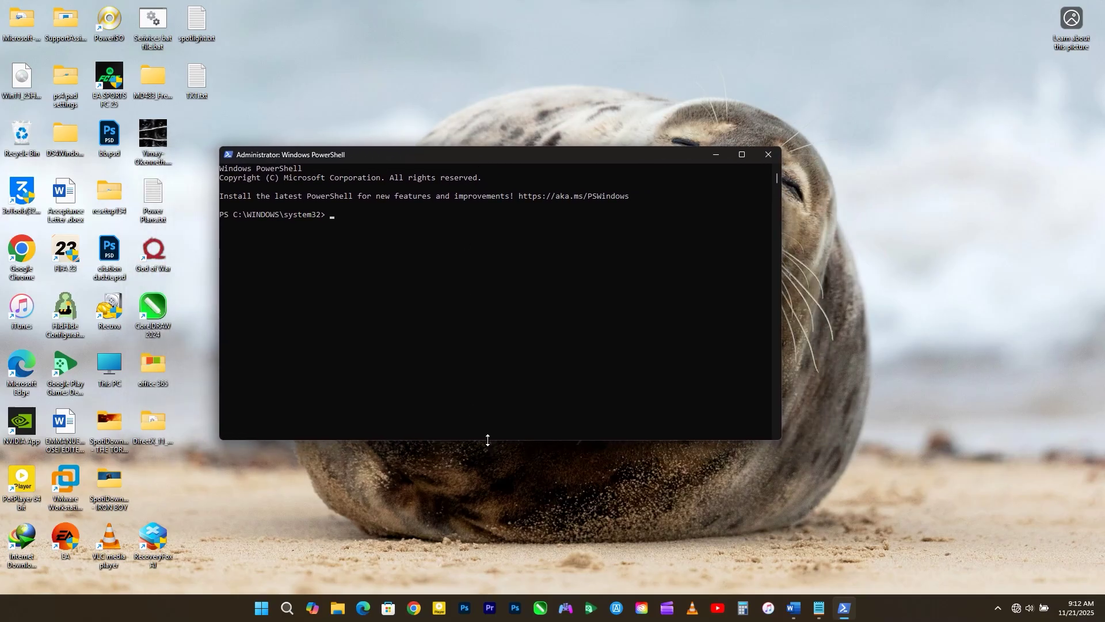
{"action": "left_click_drag", "start_coordinate": [488, 440], "coordinate": [486, 463]}
{"action": "left_click_drag", "start_coordinate": [487, 157], "coordinate": [503, 156]}
Step: Run the OA3xOriginalProductKey query, copy the returned OEM product key, and minimise the console
{"action": "type", "text": "(Get-WmiObject -Class SoftwareLicensingService).OA3xOriginalProductKey"}
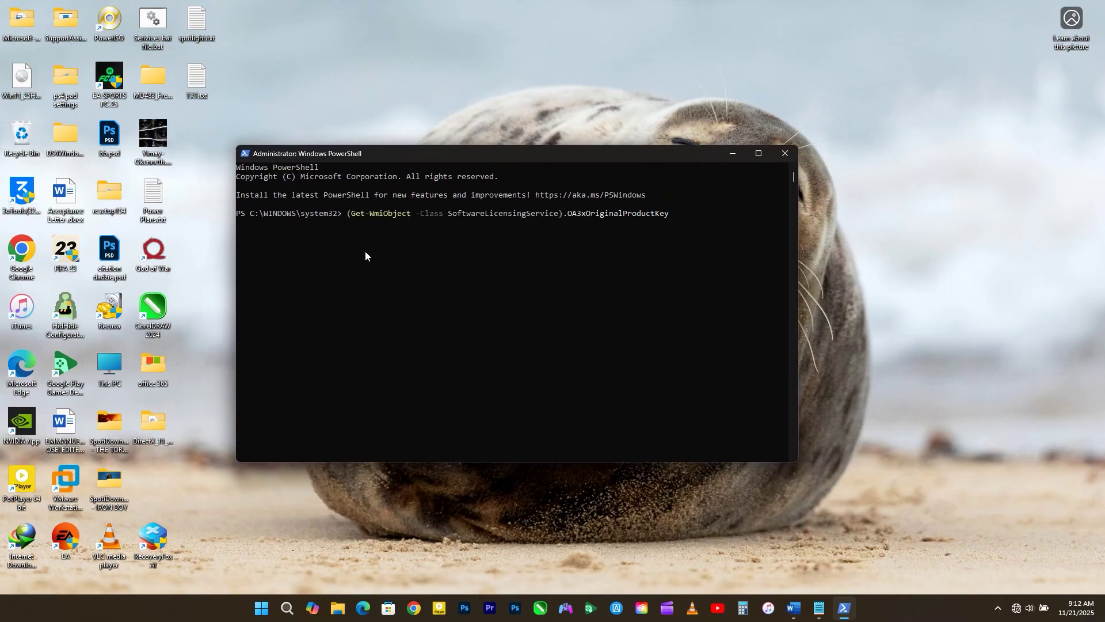
{"action": "key", "text": "Return"}
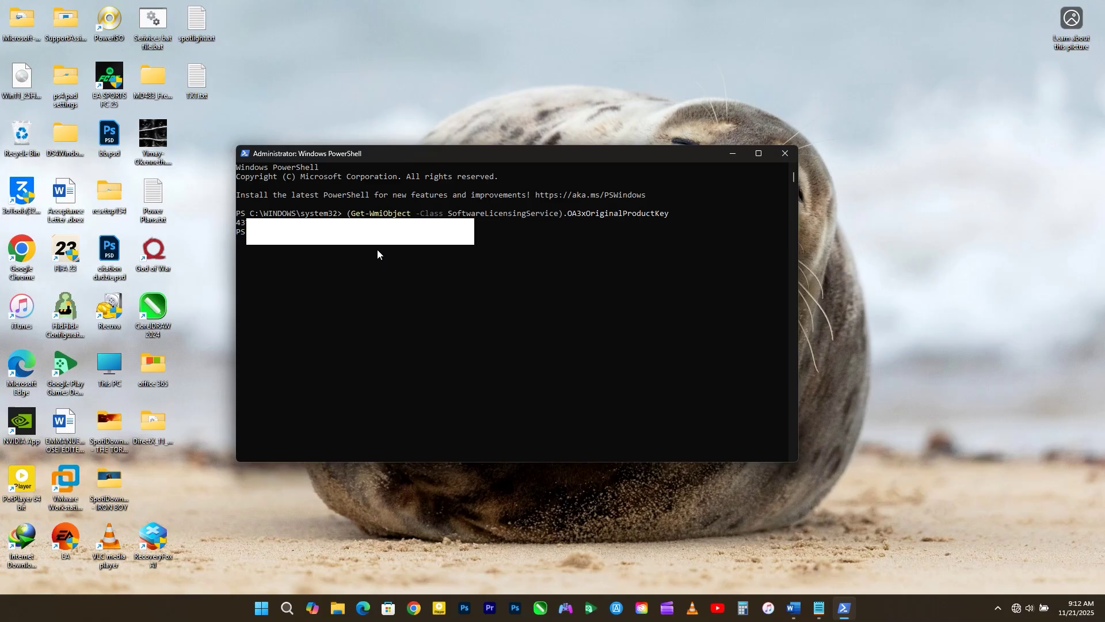
{"action": "left_click_drag", "start_coordinate": [375, 223], "coordinate": [239, 227]}
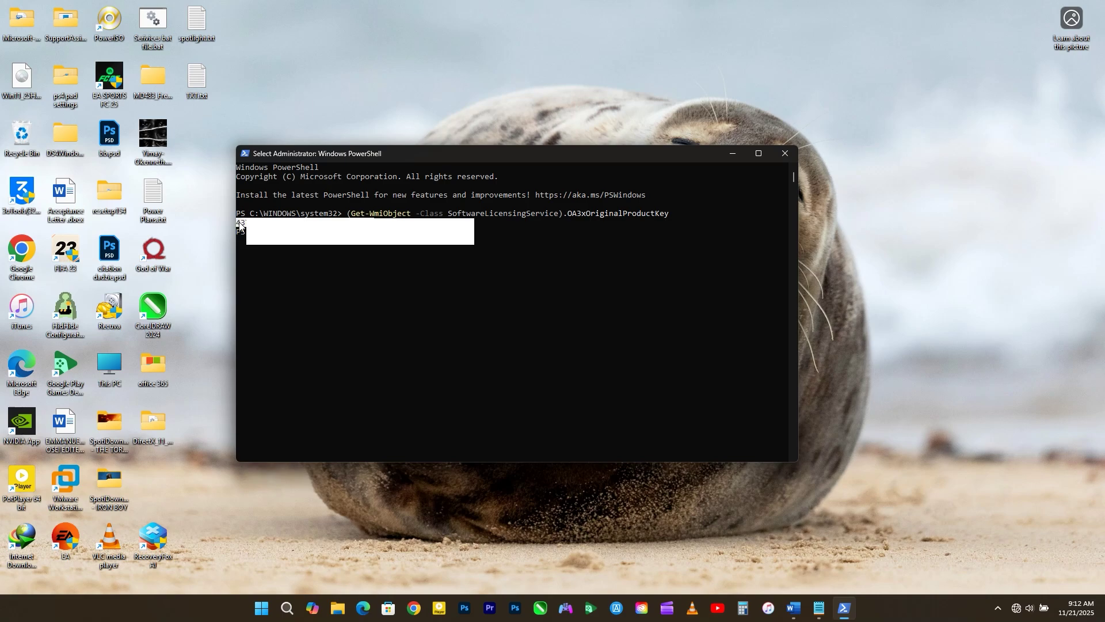
{"action": "key", "text": "ctrl+c"}
{"action": "key", "text": "ctrl+c"}
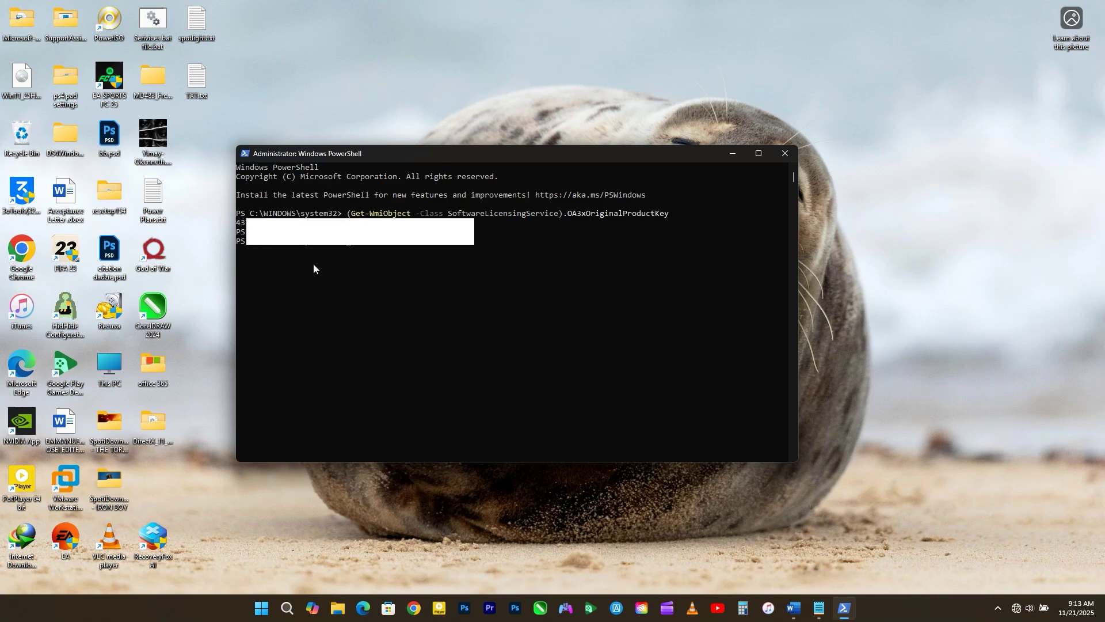
{"action": "left_click_drag", "start_coordinate": [369, 224], "coordinate": [238, 226]}
{"action": "key", "text": "ctrl+c"}
{"action": "left_click", "coordinate": [726, 155]}
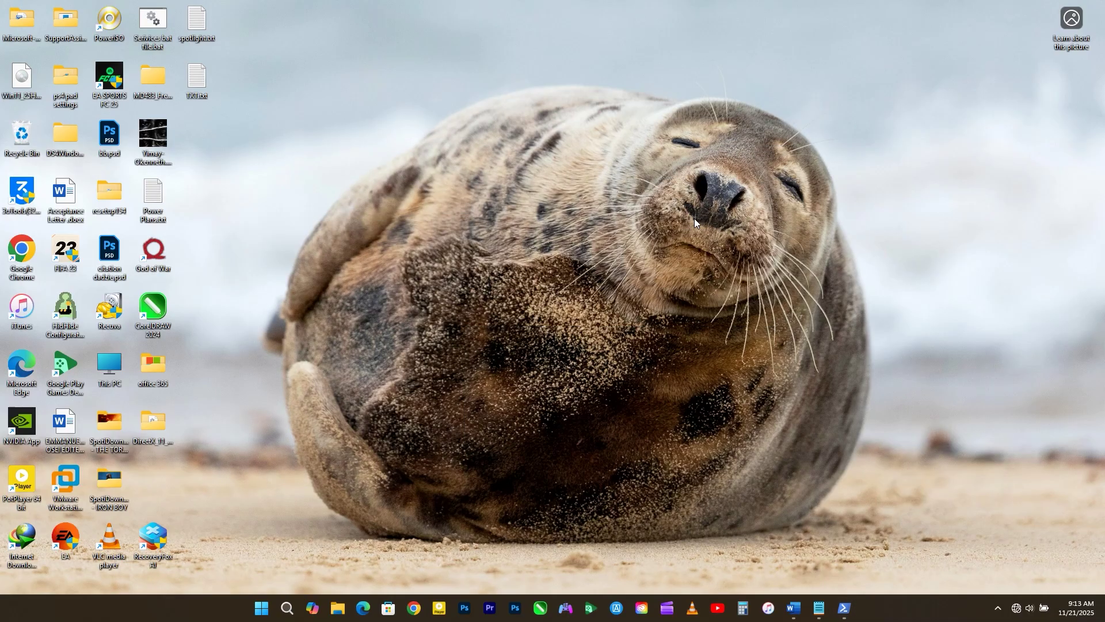
Step: Open Settings to the System > Activation page
{"action": "left_click", "coordinate": [262, 608]}
{"action": "left_click", "coordinate": [628, 278]}
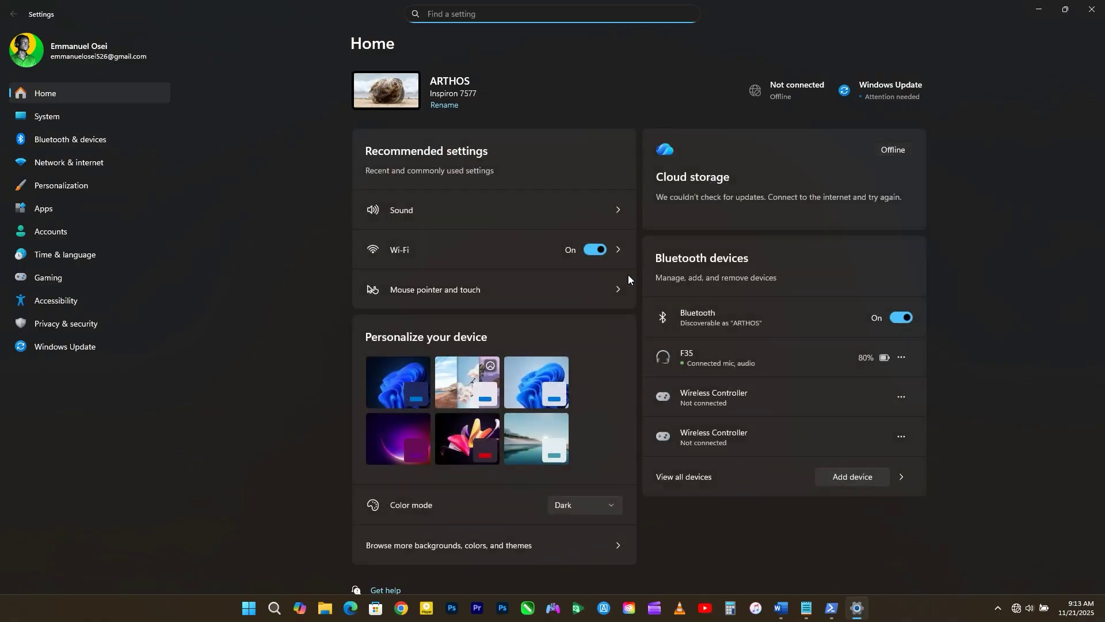
{"action": "left_click", "coordinate": [59, 124]}
{"action": "scroll", "coordinate": [603, 353], "scroll_direction": "down", "scroll_amount": 10}
{"action": "left_click", "coordinate": [423, 207]}
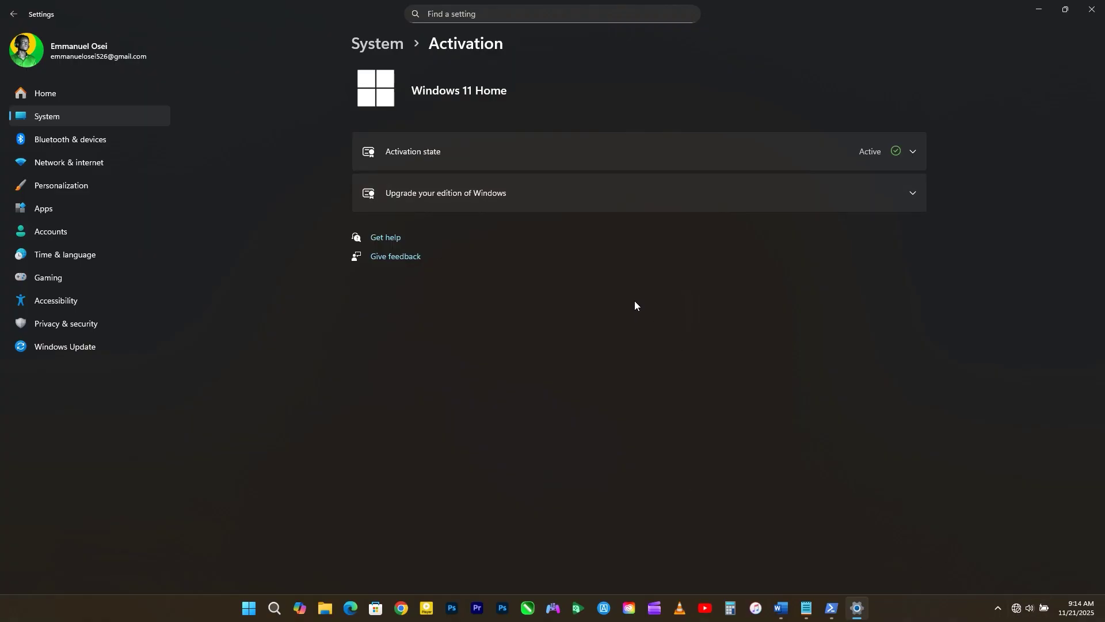
Step: Expand Upgrade your edition of Windows, cancel the Change product key prompt, and close Settings
{"action": "left_click", "coordinate": [913, 196]}
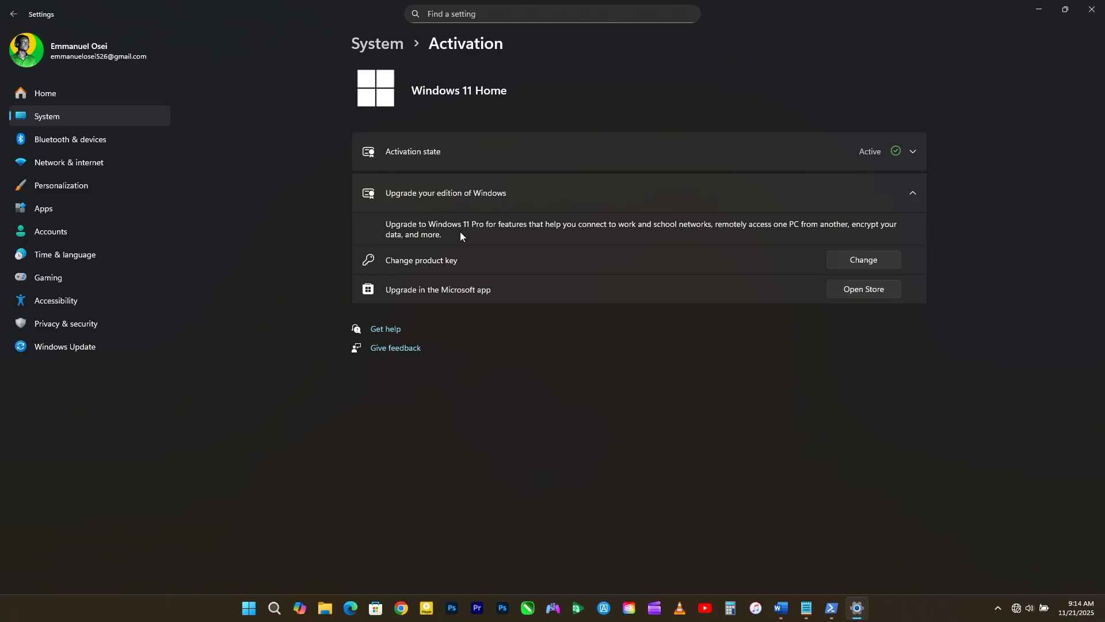
{"action": "left_click", "coordinate": [857, 263]}
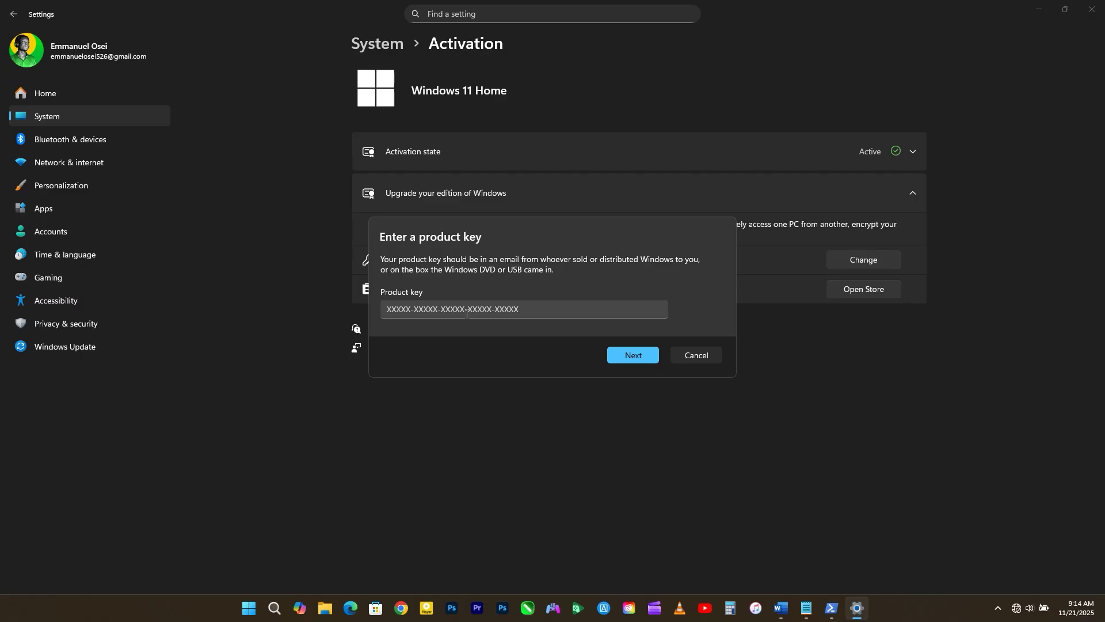
{"action": "left_click", "coordinate": [702, 355]}
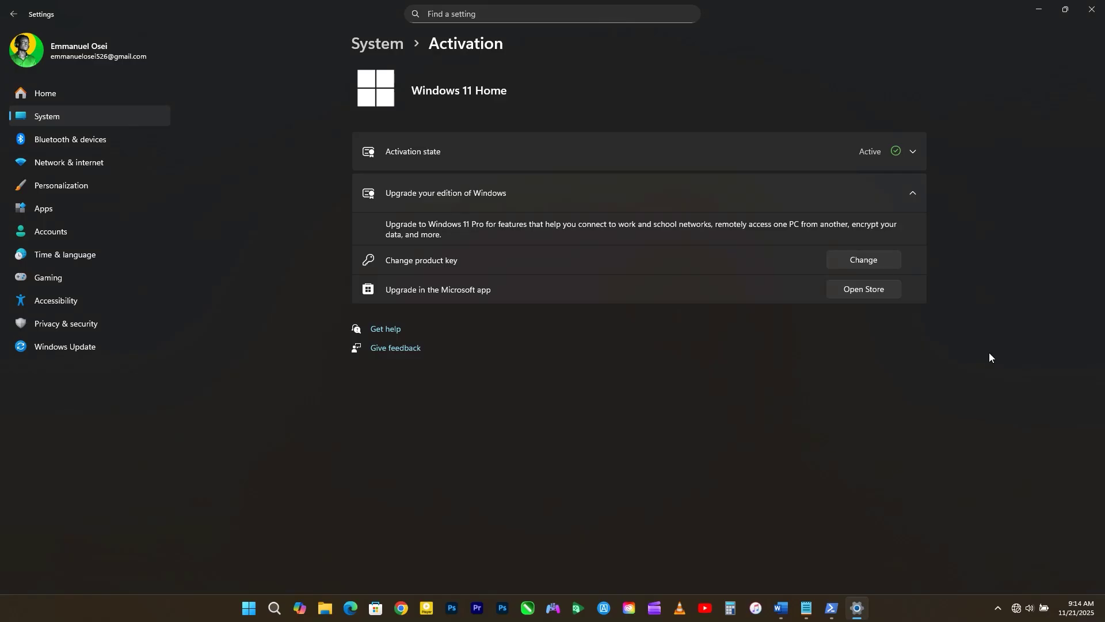
{"action": "left_click", "coordinate": [1101, 5]}
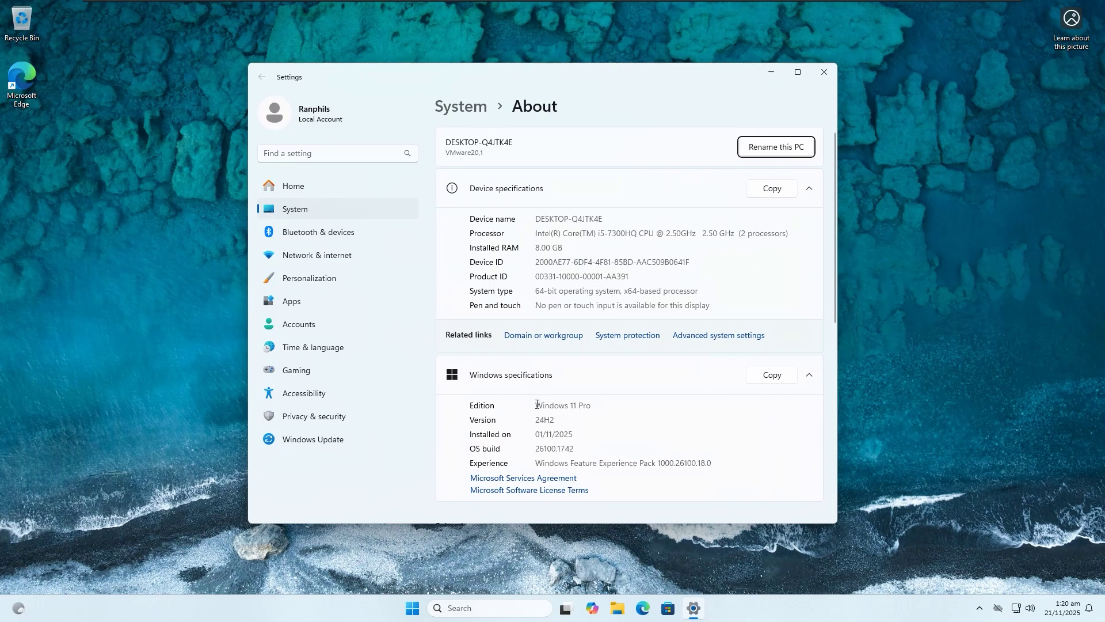
Step: Highlight the Windows 11 Pro edition on the virtual machine's About page and close Settings
{"action": "left_click_drag", "start_coordinate": [535, 405], "coordinate": [610, 405]}
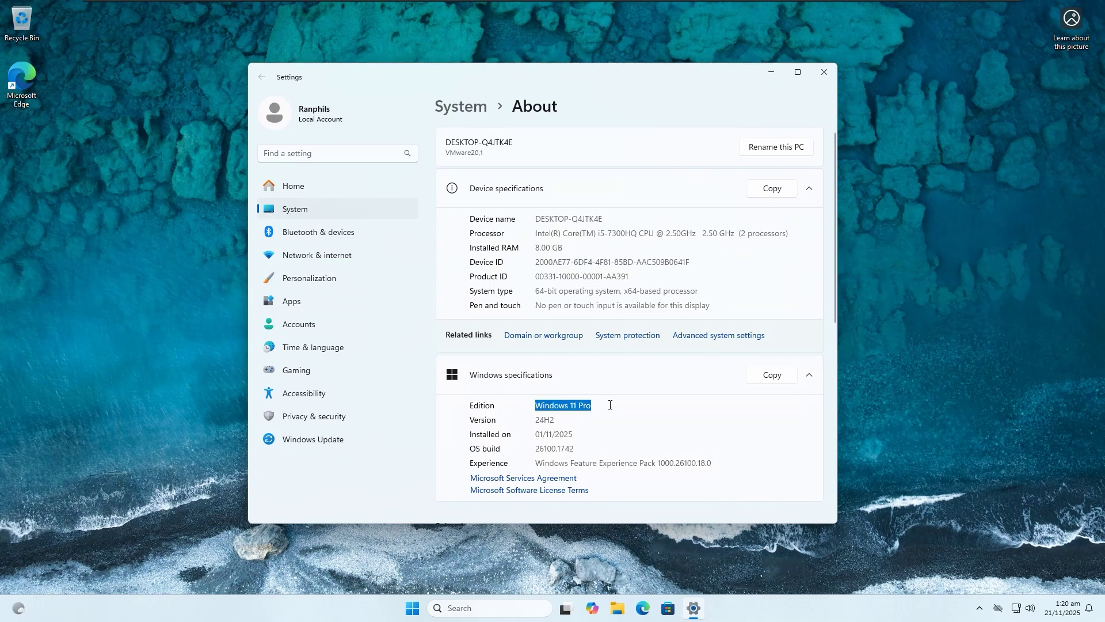
{"action": "left_click", "coordinate": [825, 72]}
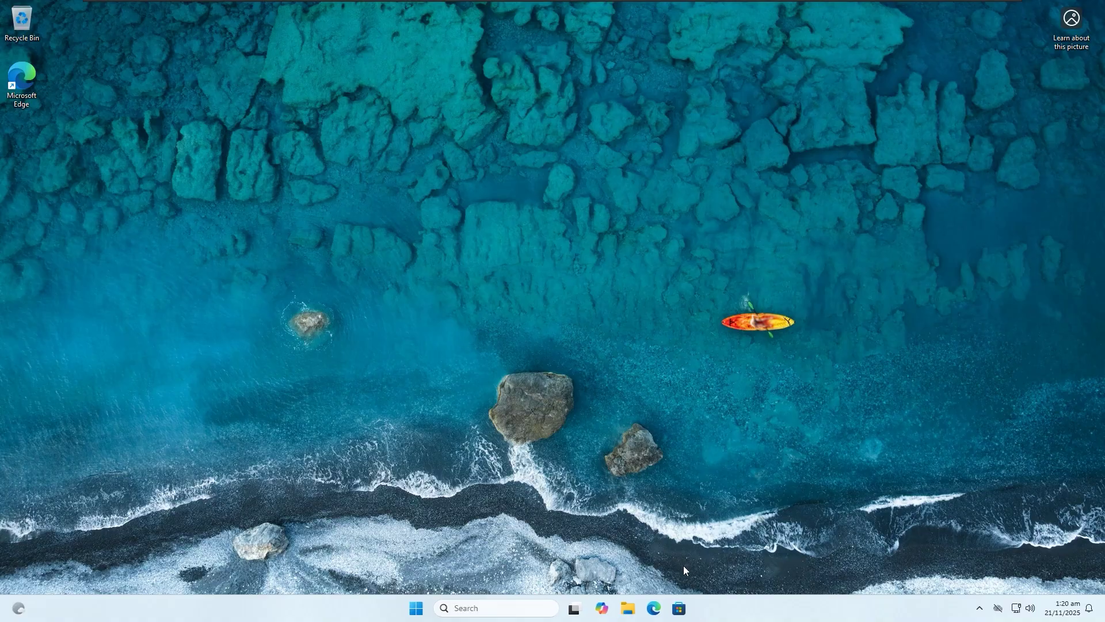
Step: Search 'windows 11 download' in Edge and open Microsoft's Download Windows 11 page
{"action": "left_click", "coordinate": [656, 608]}
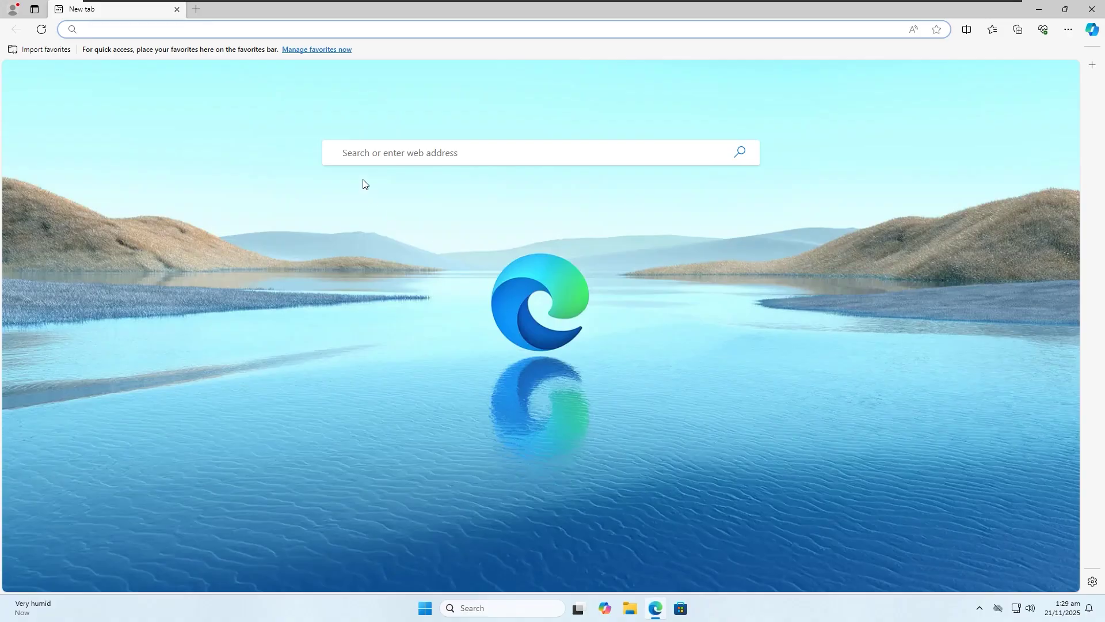
{"action": "left_click", "coordinate": [355, 148]}
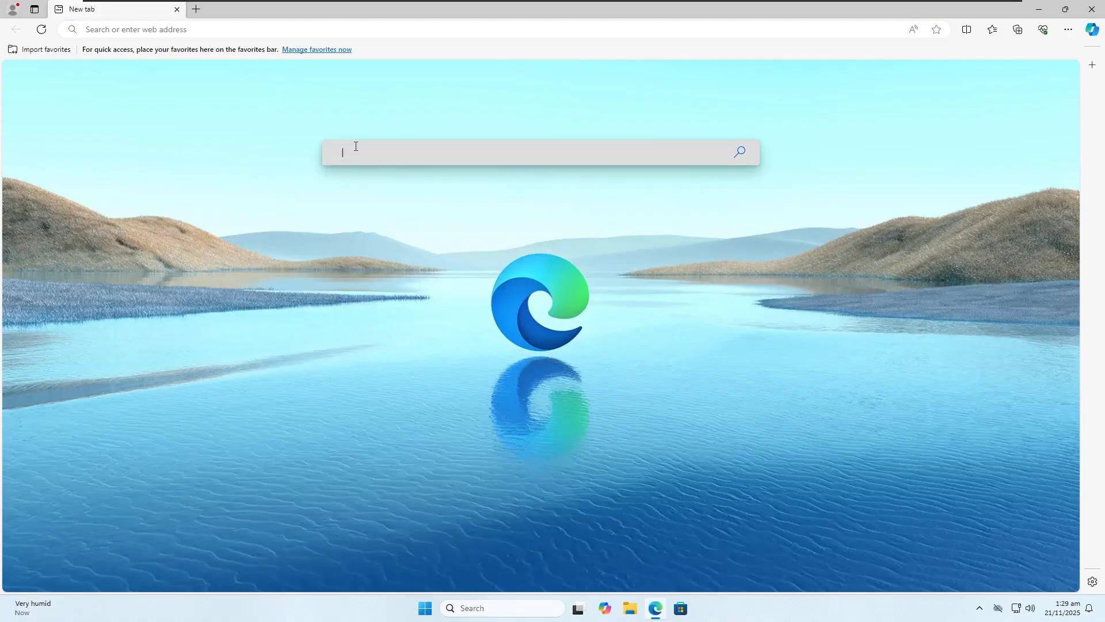
{"action": "type", "text": "windows 11 download"}
{"action": "key", "text": "Return"}
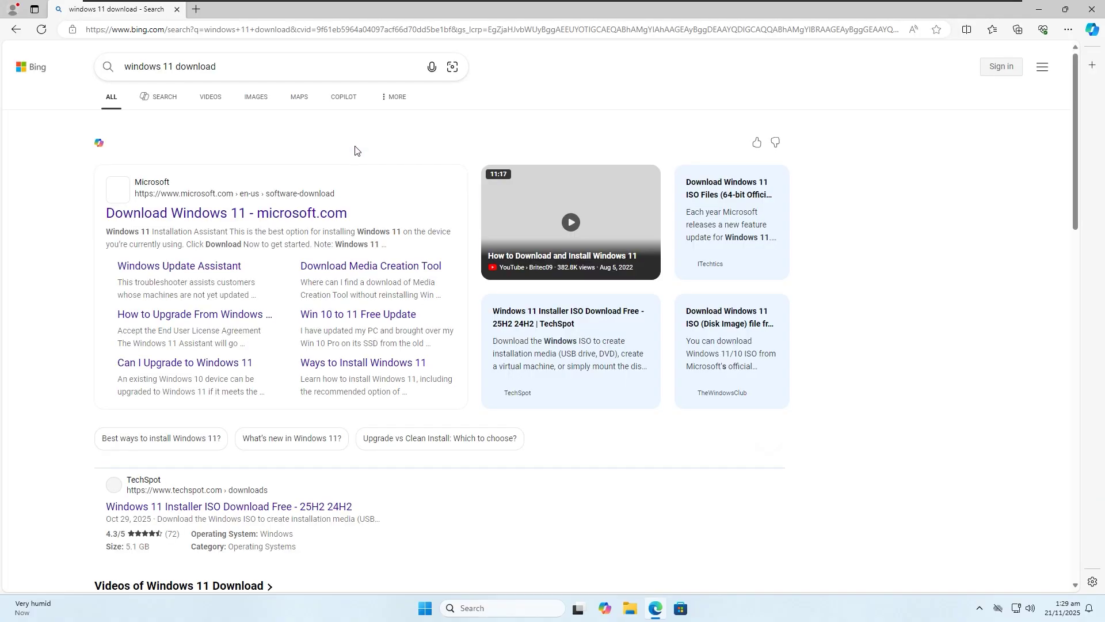
{"action": "left_click", "coordinate": [196, 214]}
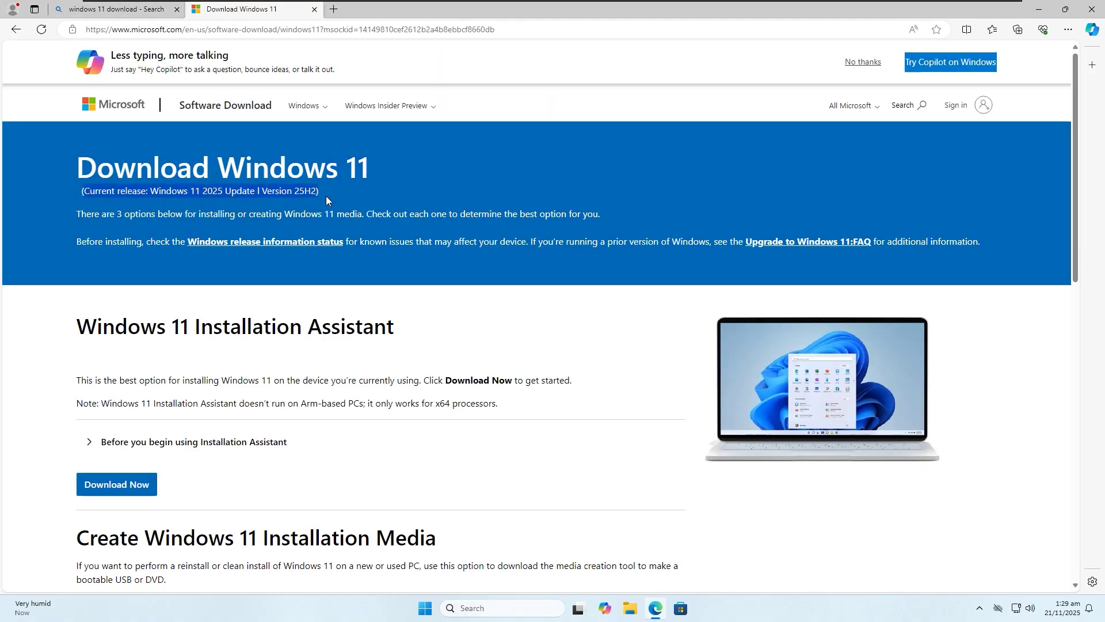
Step: Select and confirm Windows 11 (multi-edition ISO for x64 devices) in the Disk Image (ISO) section
{"action": "scroll", "coordinate": [627, 296], "scroll_direction": "down", "scroll_amount": 8}
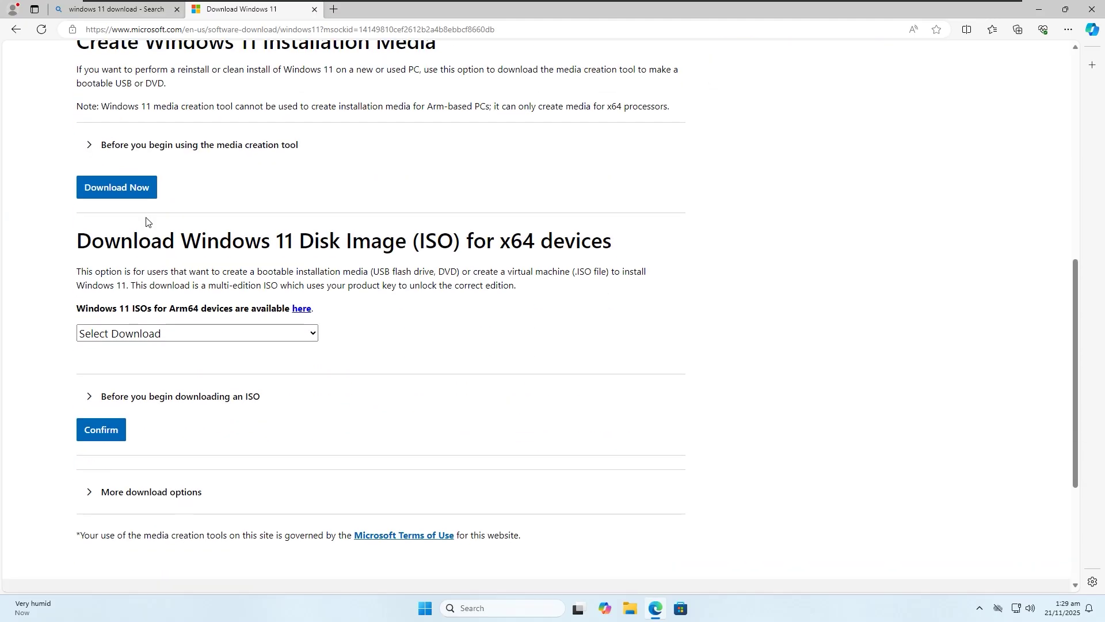
{"action": "left_click_drag", "start_coordinate": [82, 241], "coordinate": [653, 262]}
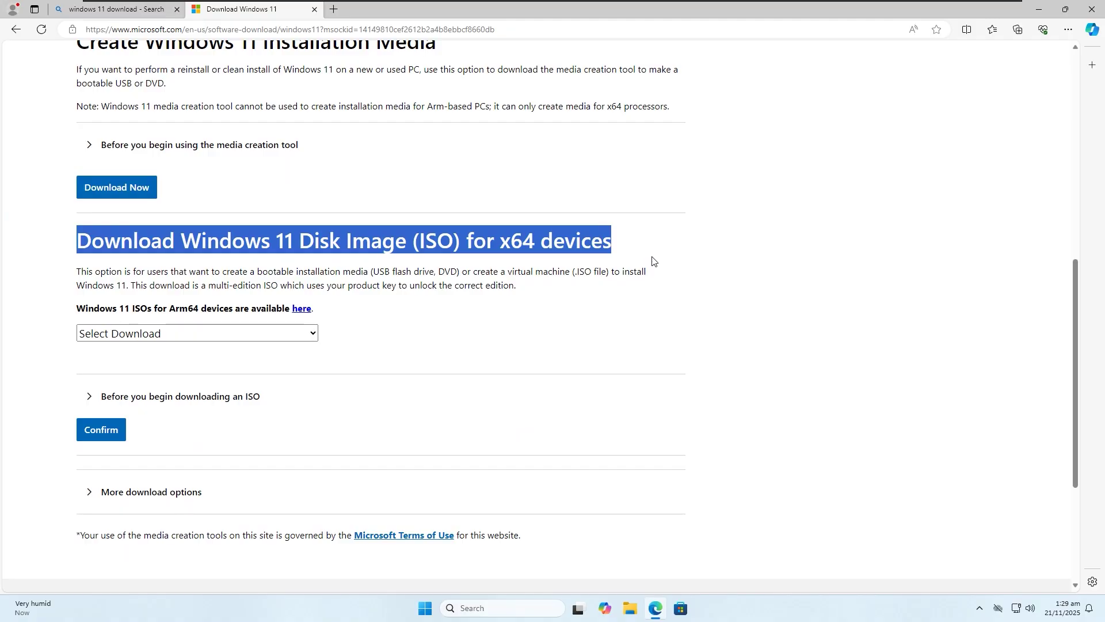
{"action": "left_click", "coordinate": [171, 337]}
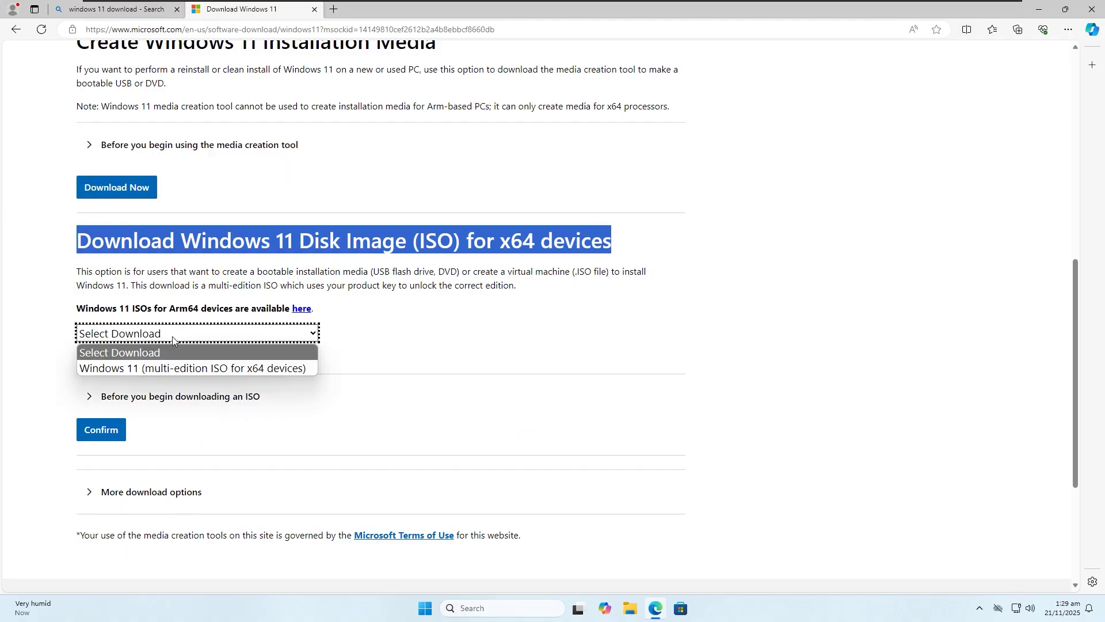
{"action": "left_click", "coordinate": [196, 368]}
{"action": "scroll", "coordinate": [513, 292], "scroll_direction": "down", "scroll_amount": 4}
{"action": "left_click", "coordinate": [102, 212]}
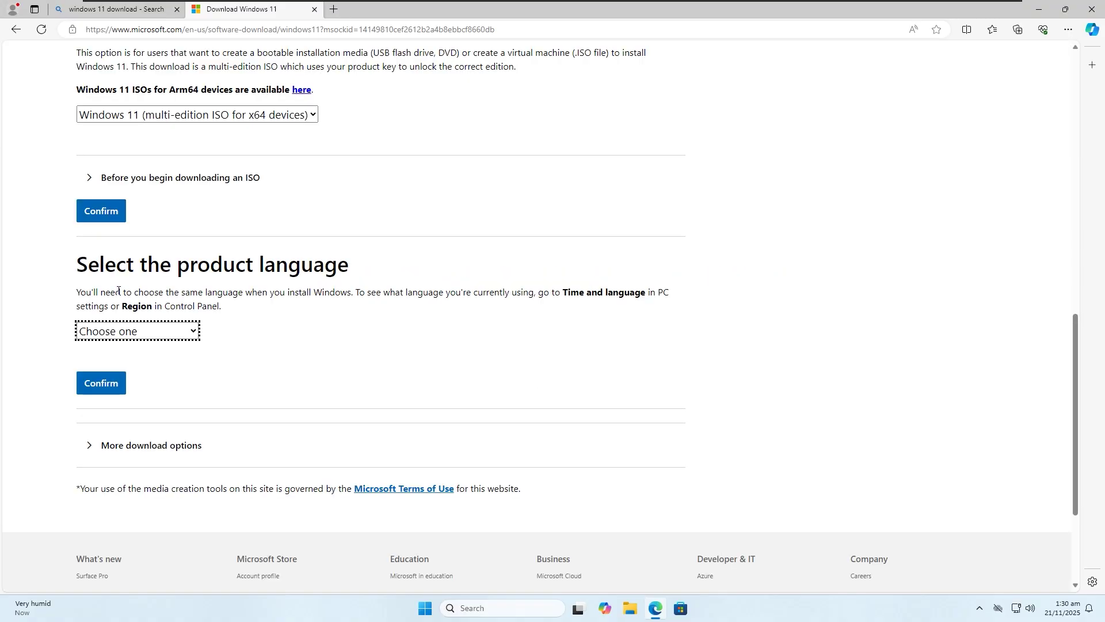
{"action": "left_click_drag", "start_coordinate": [81, 263], "coordinate": [372, 275]}
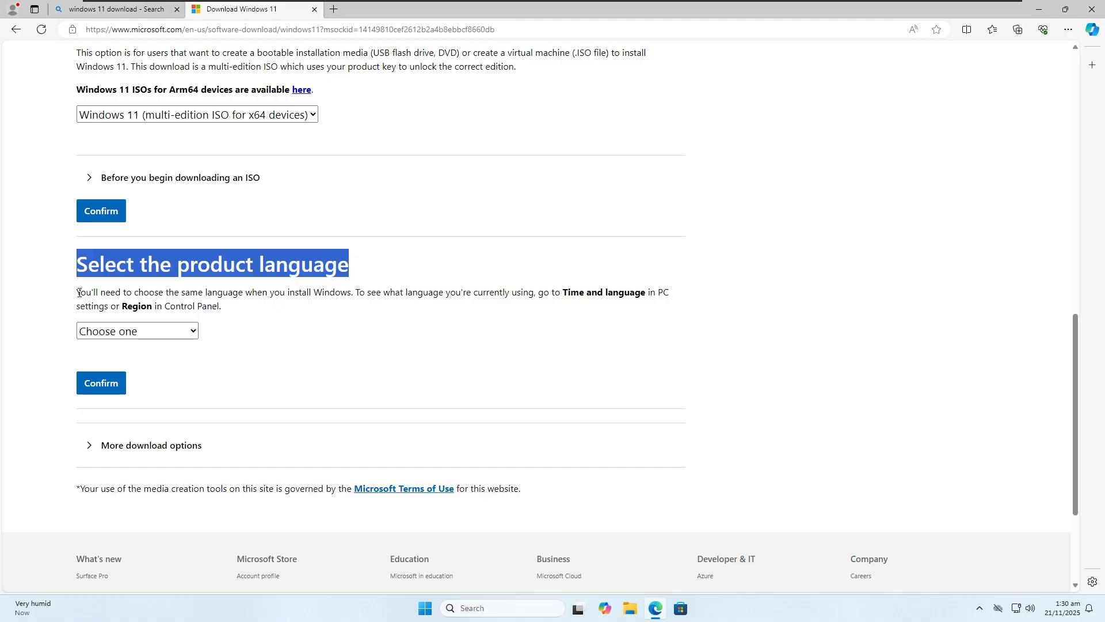
{"action": "left_click_drag", "start_coordinate": [78, 293], "coordinate": [260, 316]}
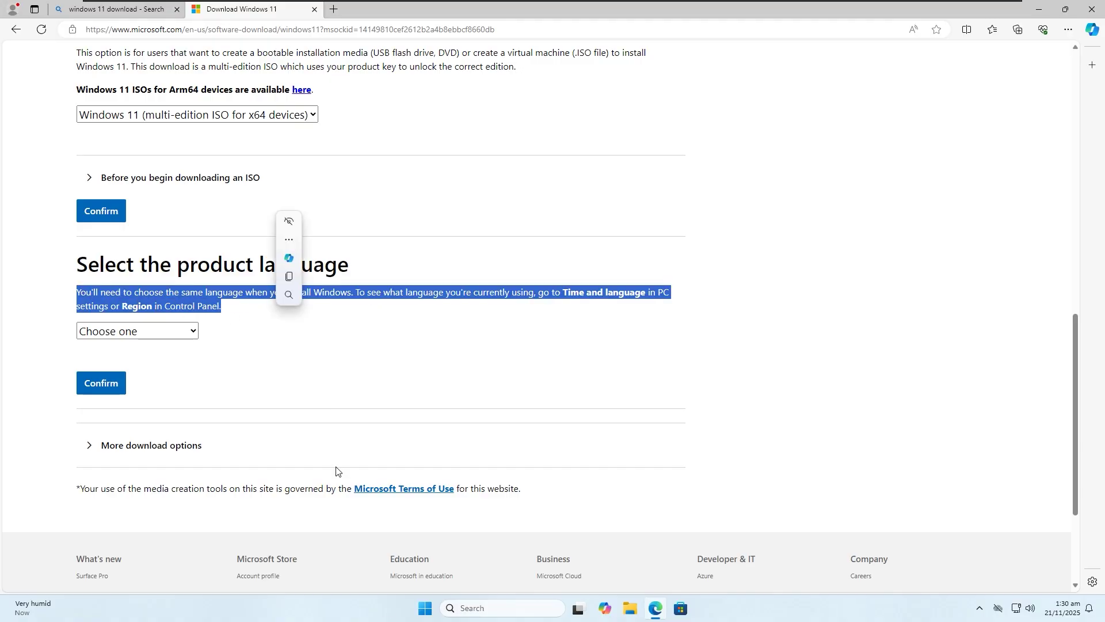
{"action": "left_click", "coordinate": [421, 616]}
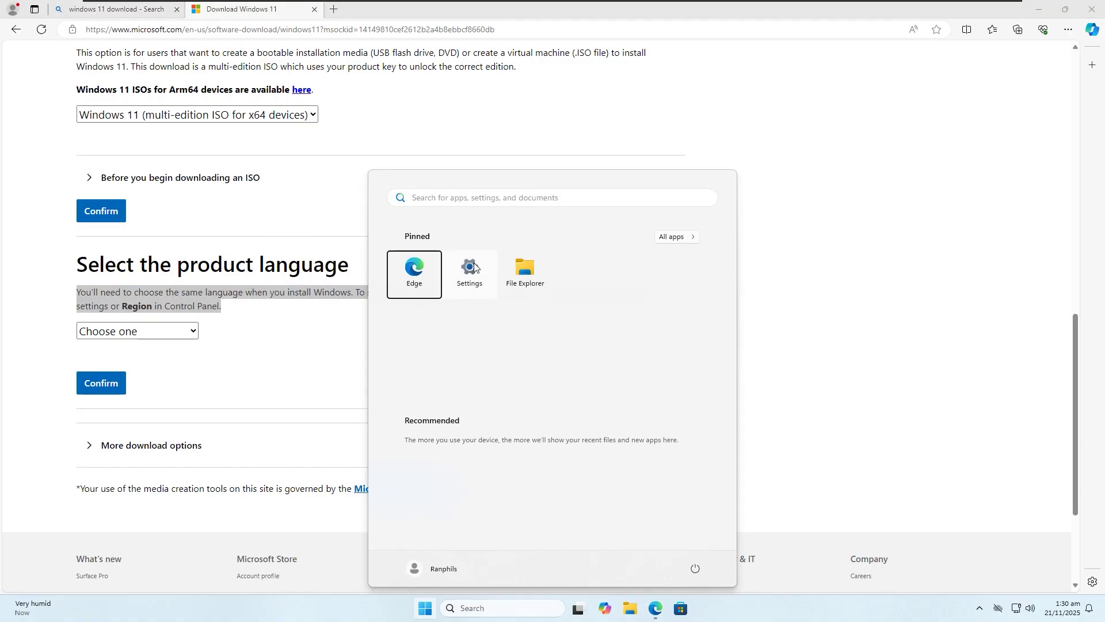
Step: Check the display language in Time & language > Language & region, then open Edge's product language list
{"action": "left_click", "coordinate": [470, 267]}
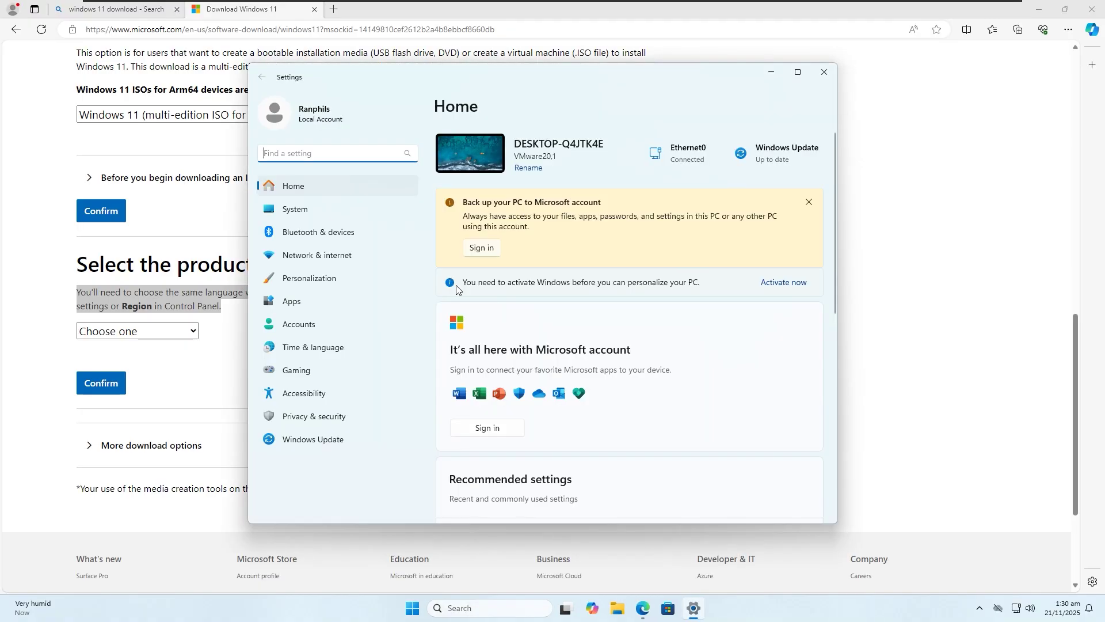
{"action": "left_click", "coordinate": [296, 348]}
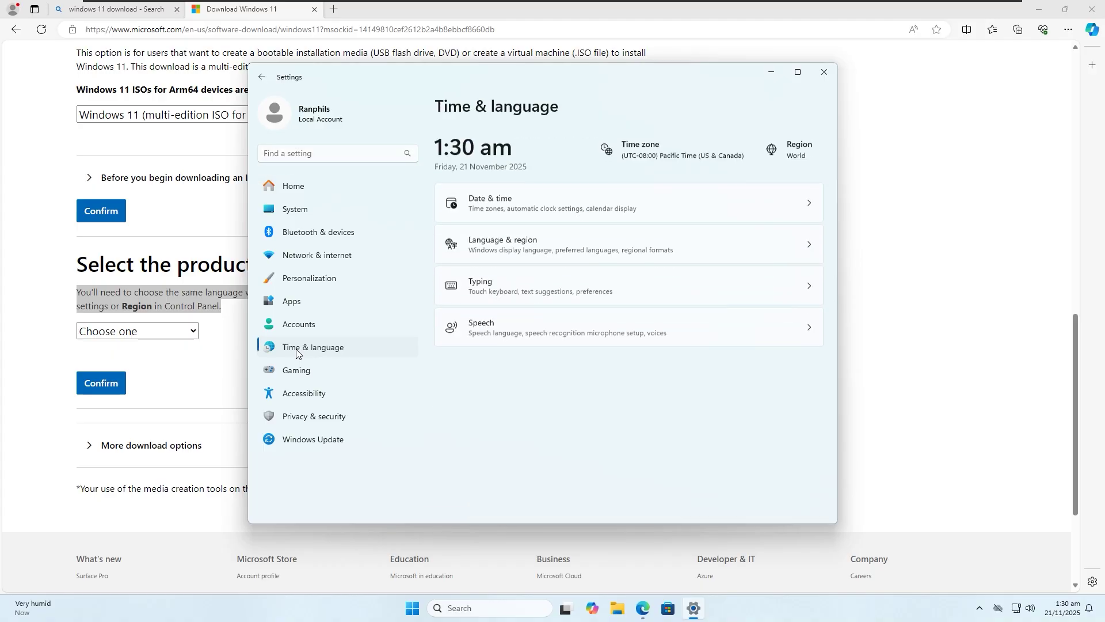
{"action": "left_click", "coordinate": [634, 241]}
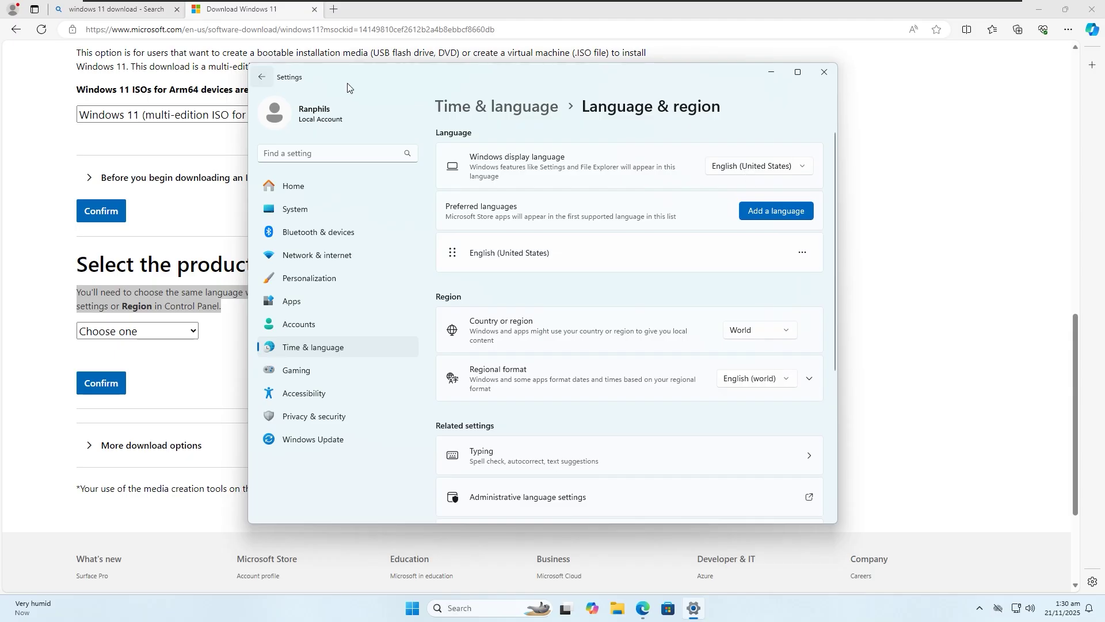
{"action": "left_click", "coordinate": [123, 331]}
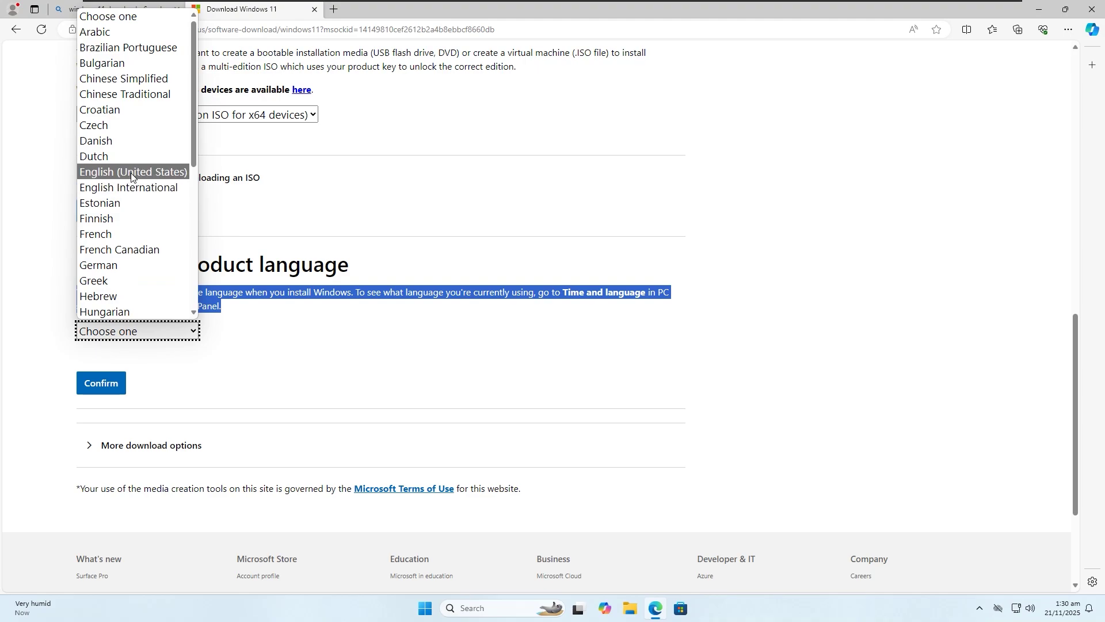
Step: Confirm English (United States), start the 64-bit ISO download, then pause it
{"action": "left_click", "coordinate": [129, 171]}
{"action": "left_click", "coordinate": [112, 385]}
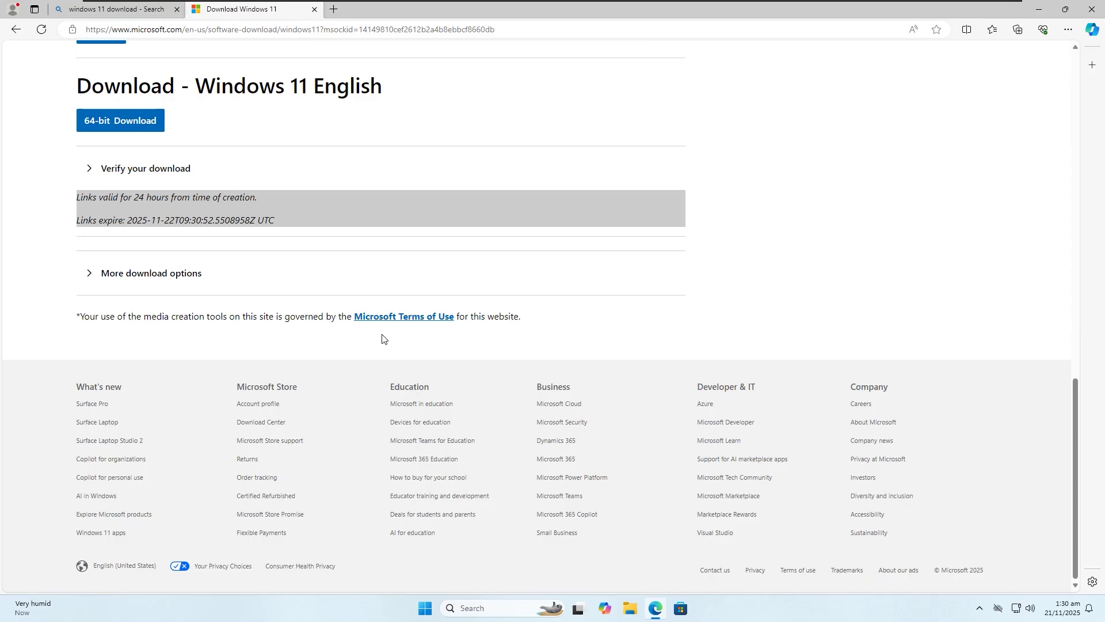
{"action": "left_click", "coordinate": [125, 128]}
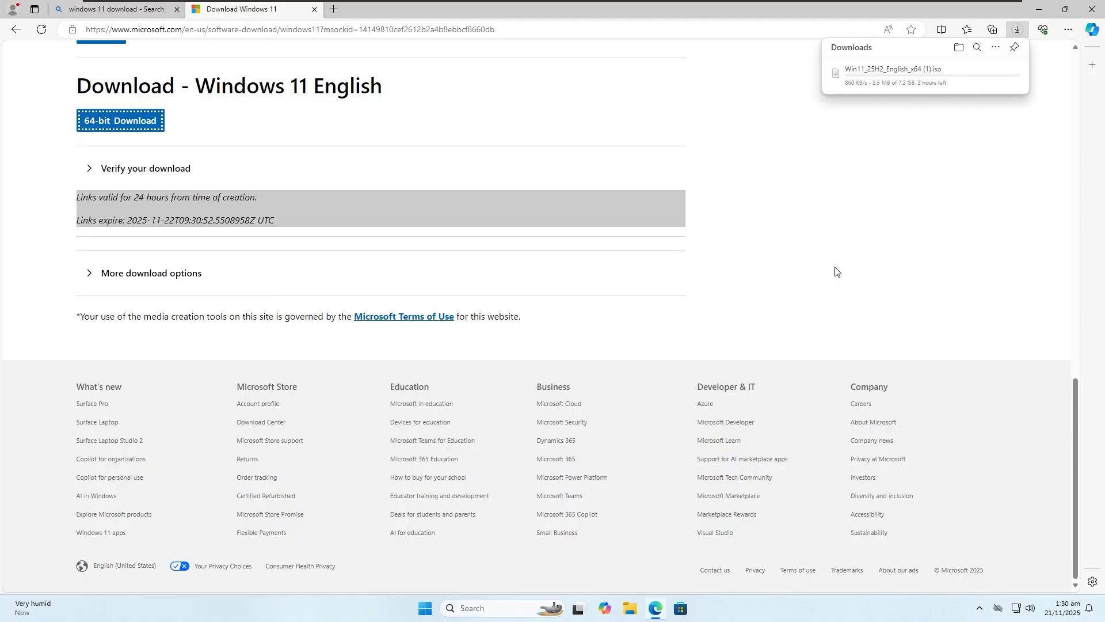
{"action": "left_click", "coordinate": [978, 73]}
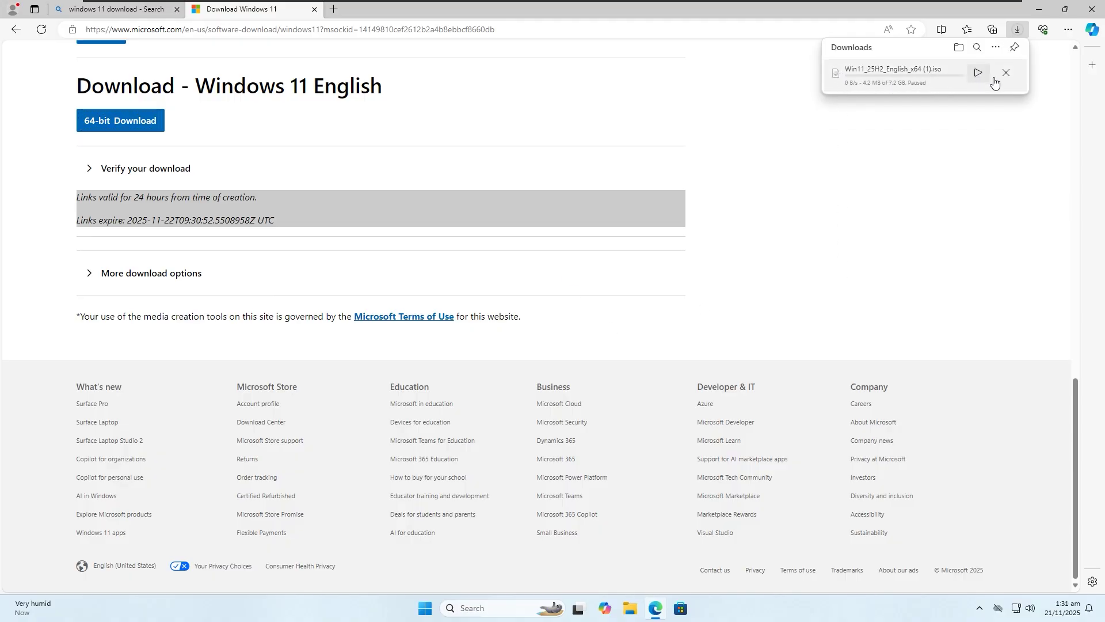
{"action": "key", "text": "super+d"}
{"action": "key", "text": "super+s"}
Step: Search 'regis' and run Registry Editor as administrator, approving the UAC prompt
{"action": "type", "text": "se"}
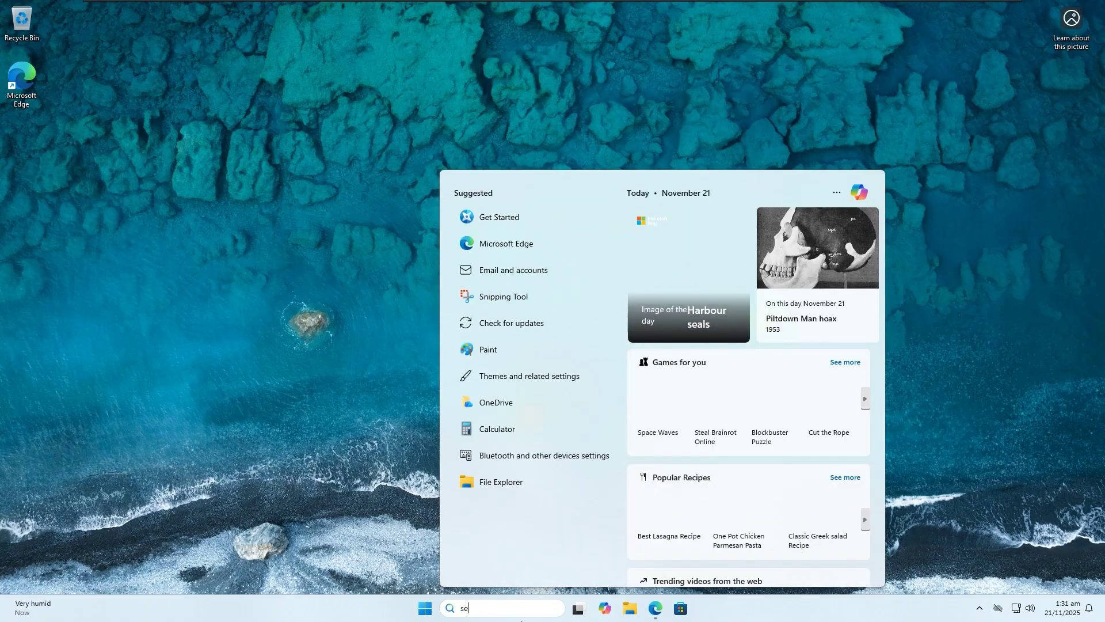
{"action": "key", "text": "BackSpace"}
{"action": "key", "text": "BackSpace"}
{"action": "type", "text": "regis"}
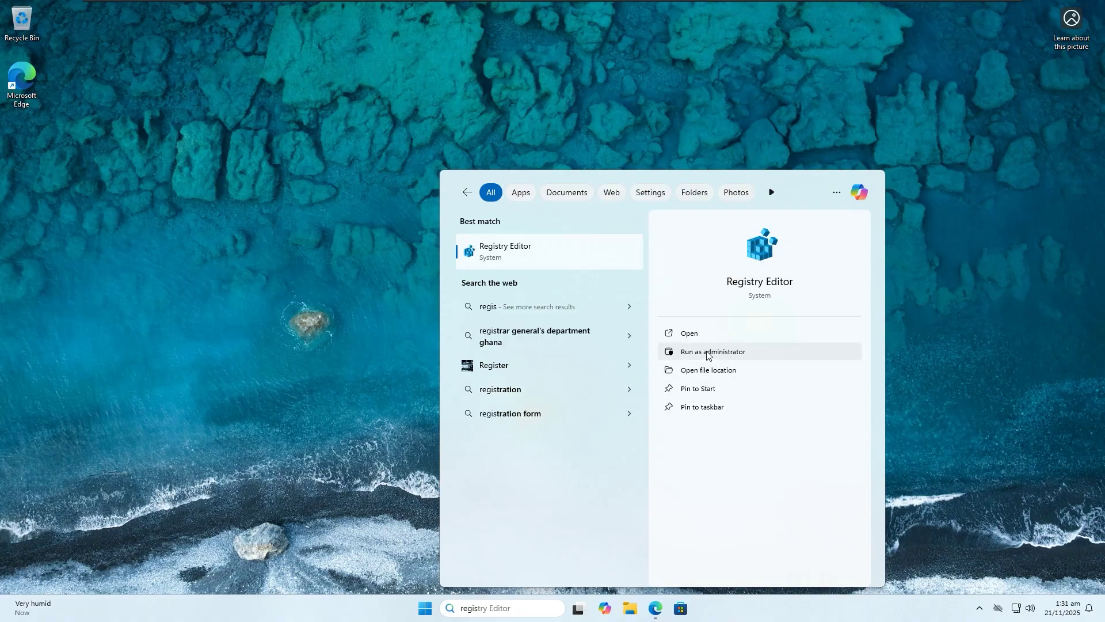
{"action": "left_click", "coordinate": [708, 355]}
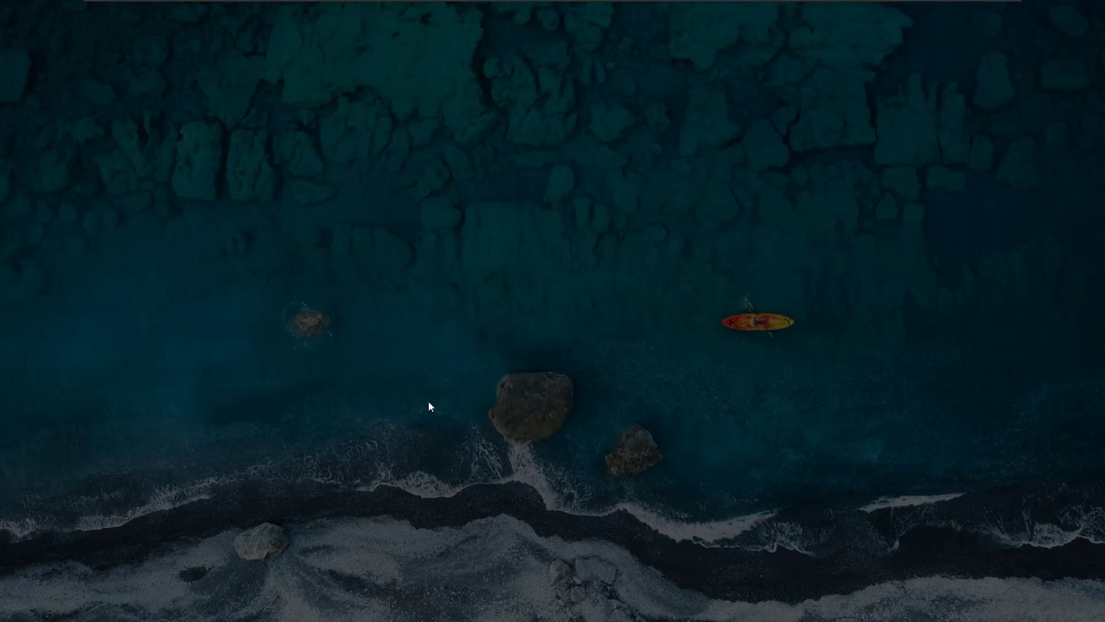
{"action": "left_click", "coordinate": [459, 399]}
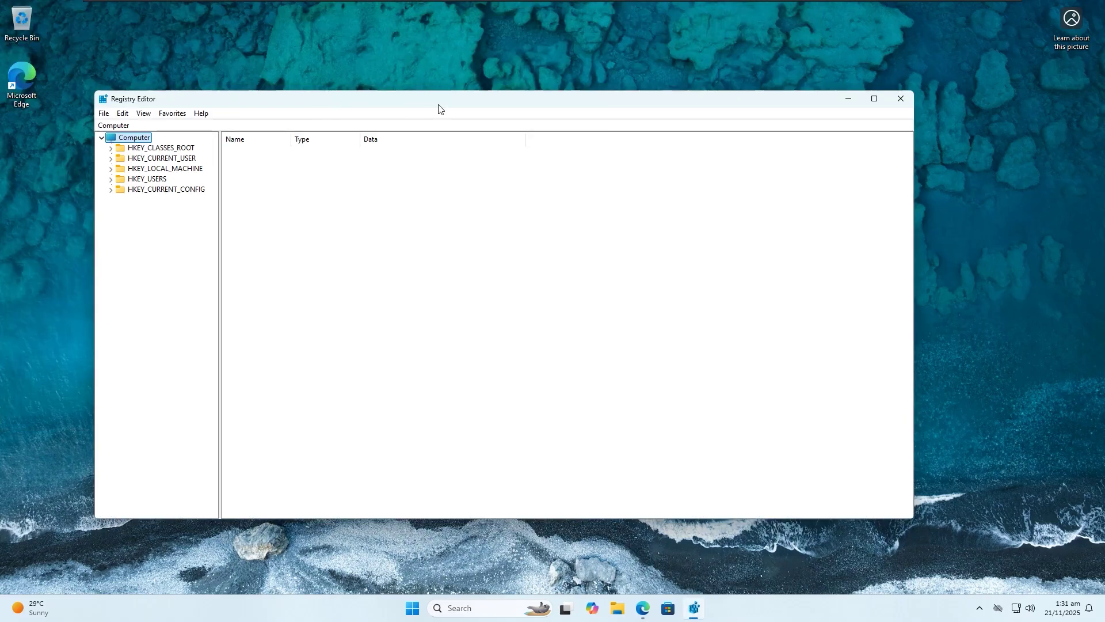
Step: Expand HKEY_LOCAL_MACHINE > SOFTWARE > Microsoft in Registry Editor
{"action": "left_click_drag", "start_coordinate": [459, 103], "coordinate": [509, 103]}
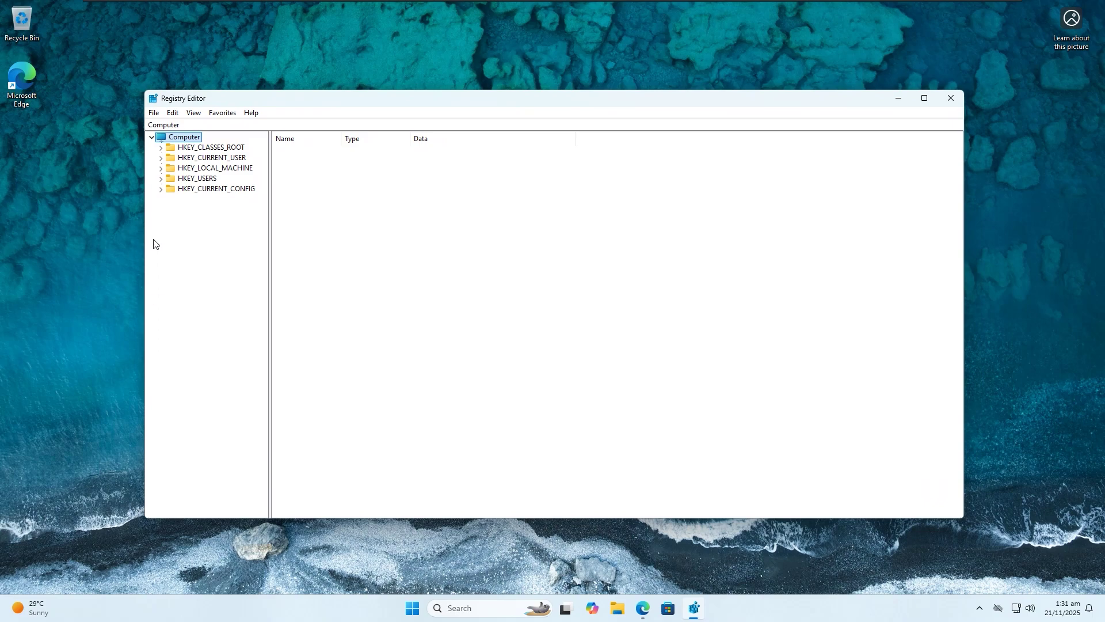
{"action": "left_click", "coordinate": [170, 171]}
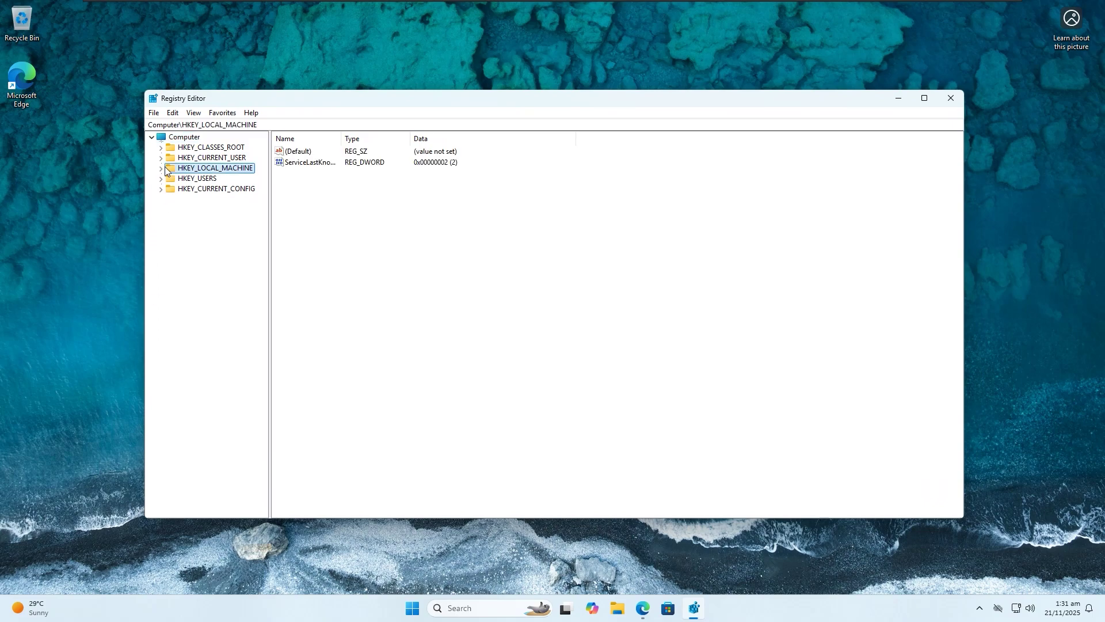
{"action": "left_click", "coordinate": [161, 168]}
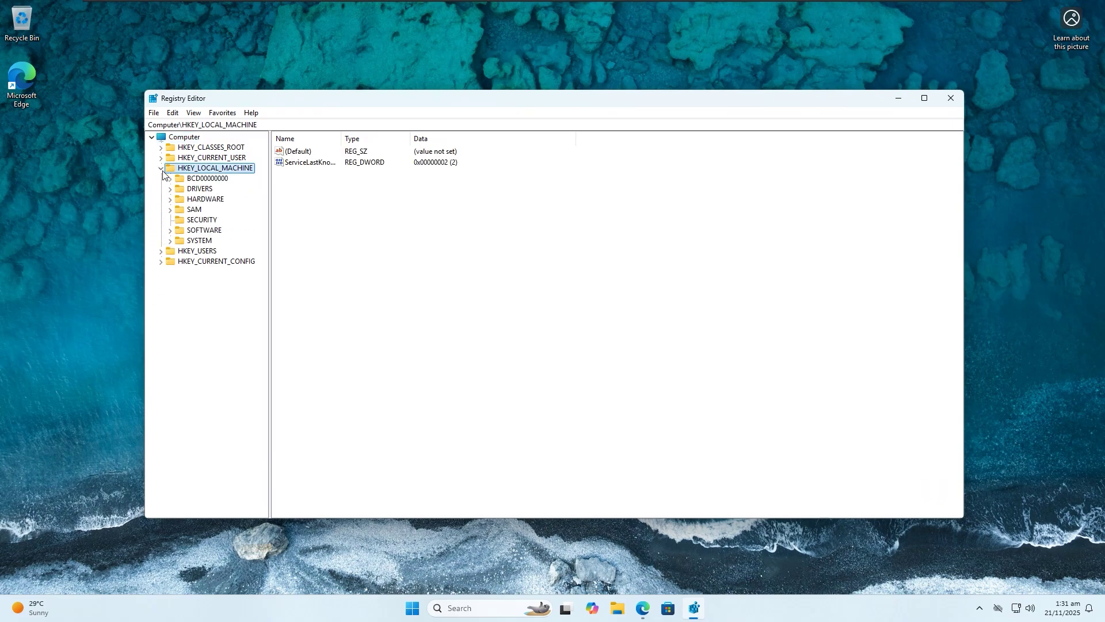
{"action": "left_click", "coordinate": [171, 231]}
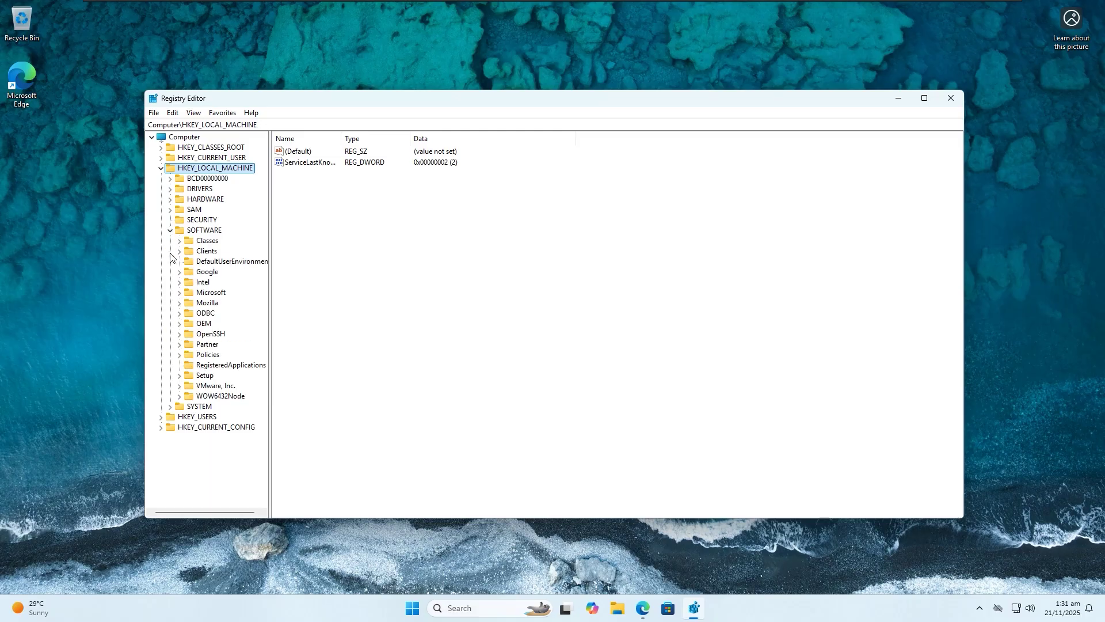
{"action": "left_click", "coordinate": [179, 293]}
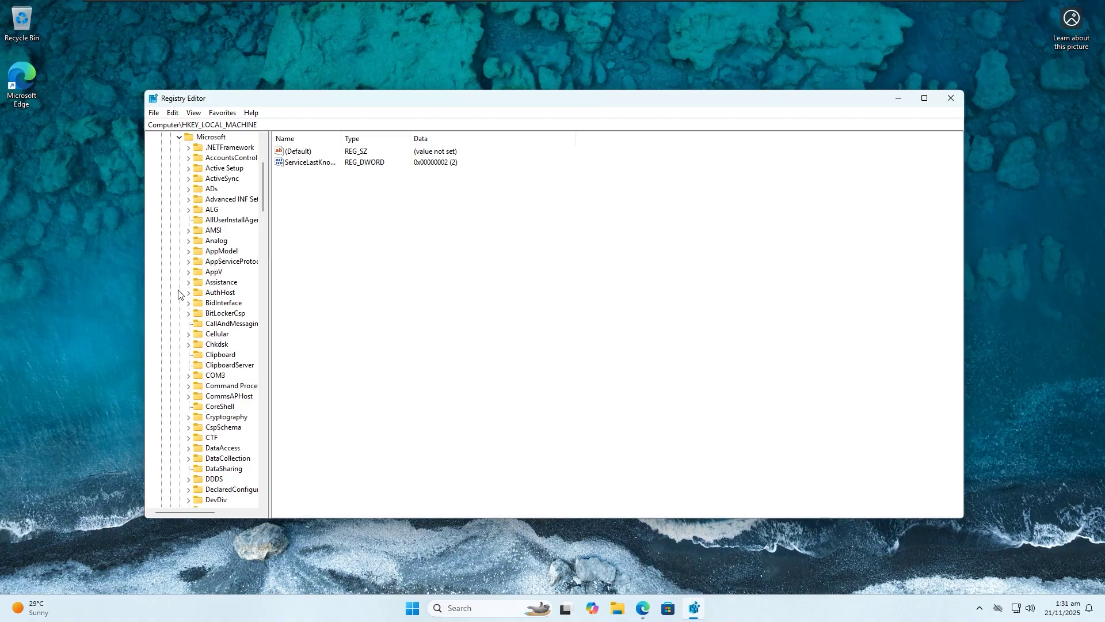
Step: Open Windows NT > CurrentVersion and select its ProductName value
{"action": "scroll", "coordinate": [233, 313], "scroll_direction": "down", "scroll_amount": 3}
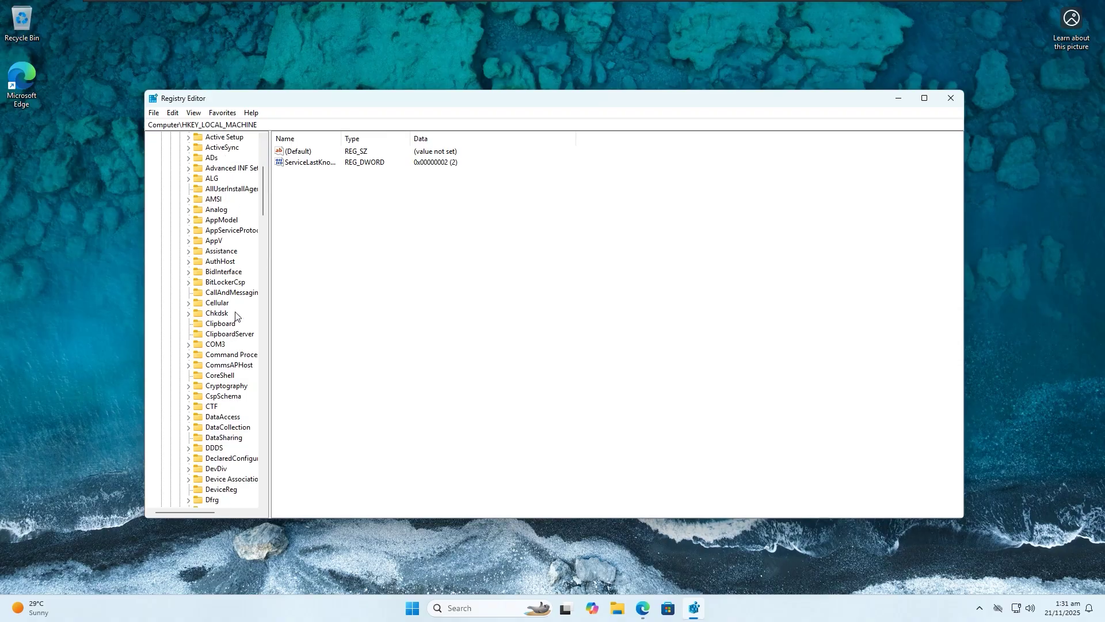
{"action": "scroll", "coordinate": [236, 314], "scroll_direction": "down", "scroll_amount": 11}
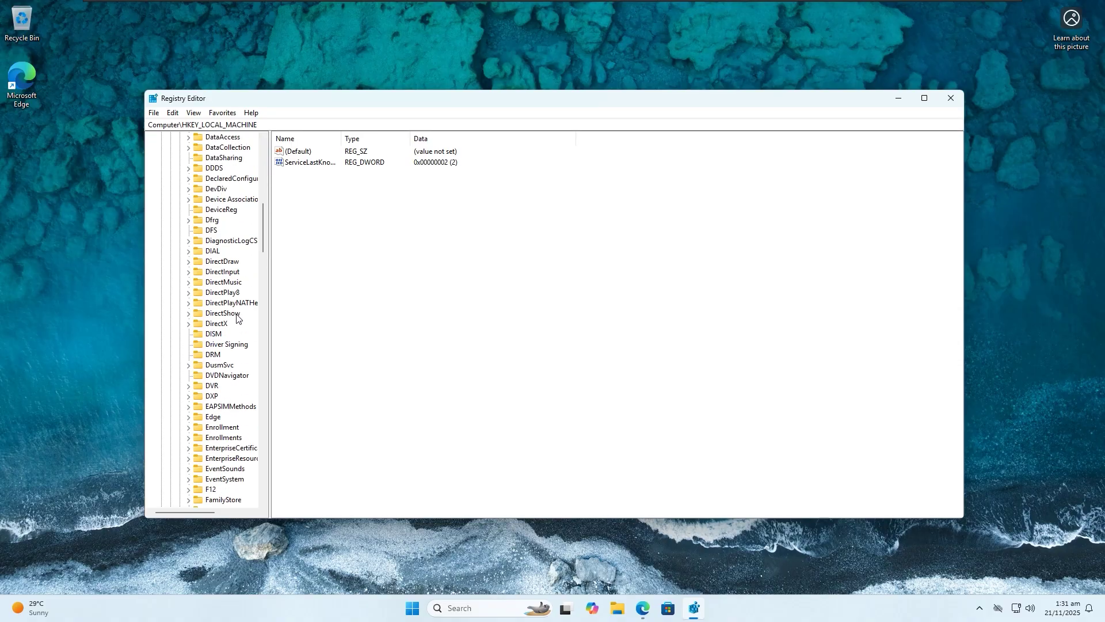
{"action": "scroll", "coordinate": [236, 315], "scroll_direction": "down", "scroll_amount": 13}
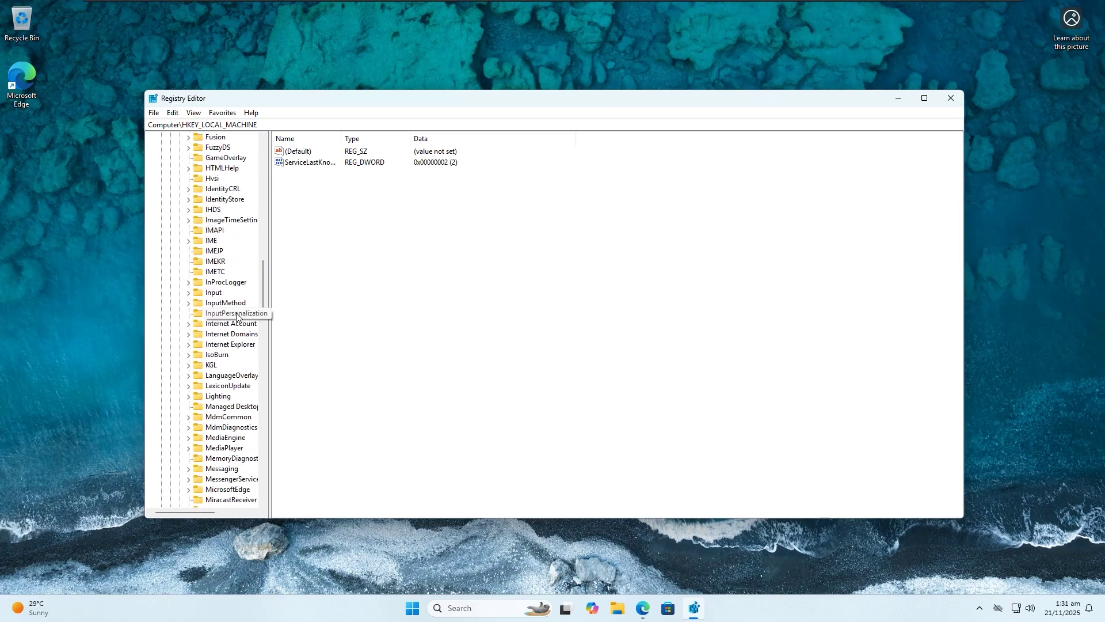
{"action": "scroll", "coordinate": [237, 315], "scroll_direction": "down", "scroll_amount": 20}
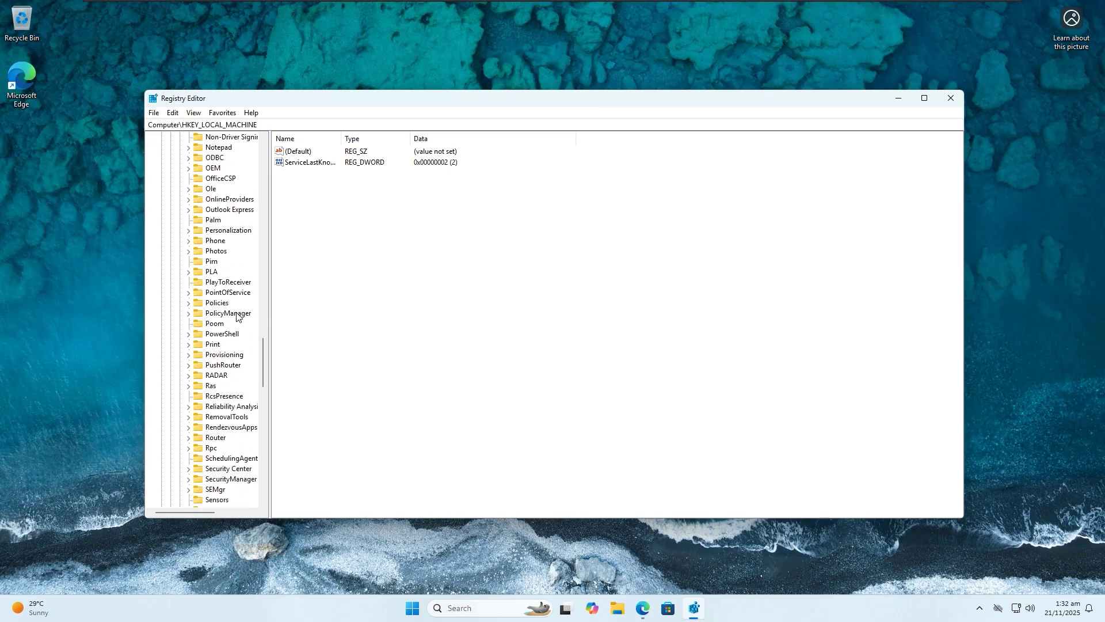
{"action": "scroll", "coordinate": [237, 317], "scroll_direction": "down", "scroll_amount": 14}
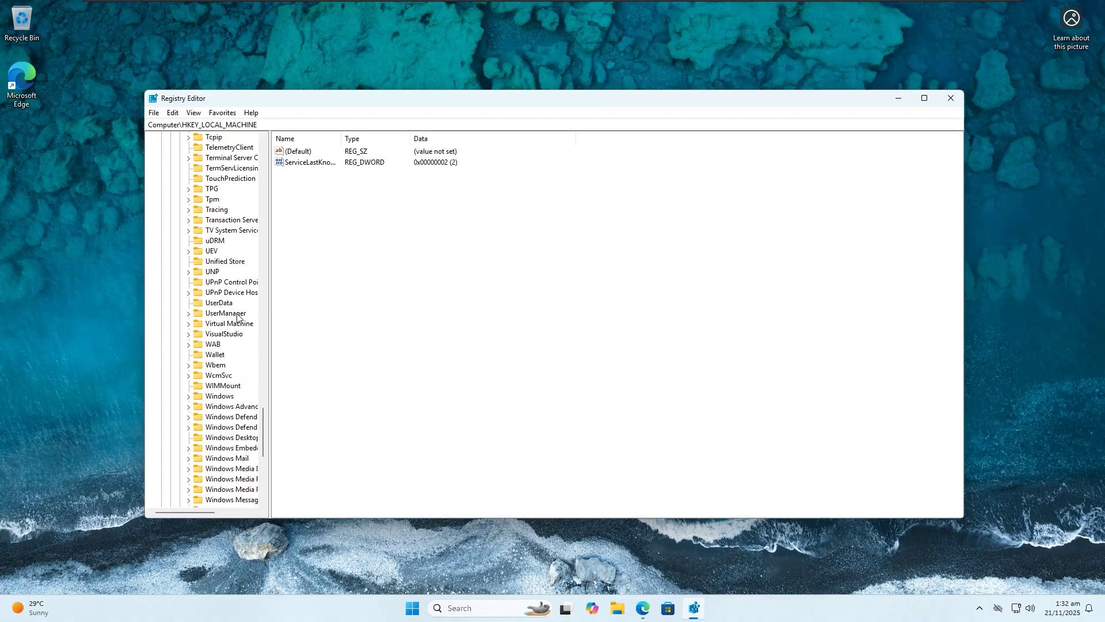
{"action": "scroll", "coordinate": [237, 317], "scroll_direction": "down", "scroll_amount": 4}
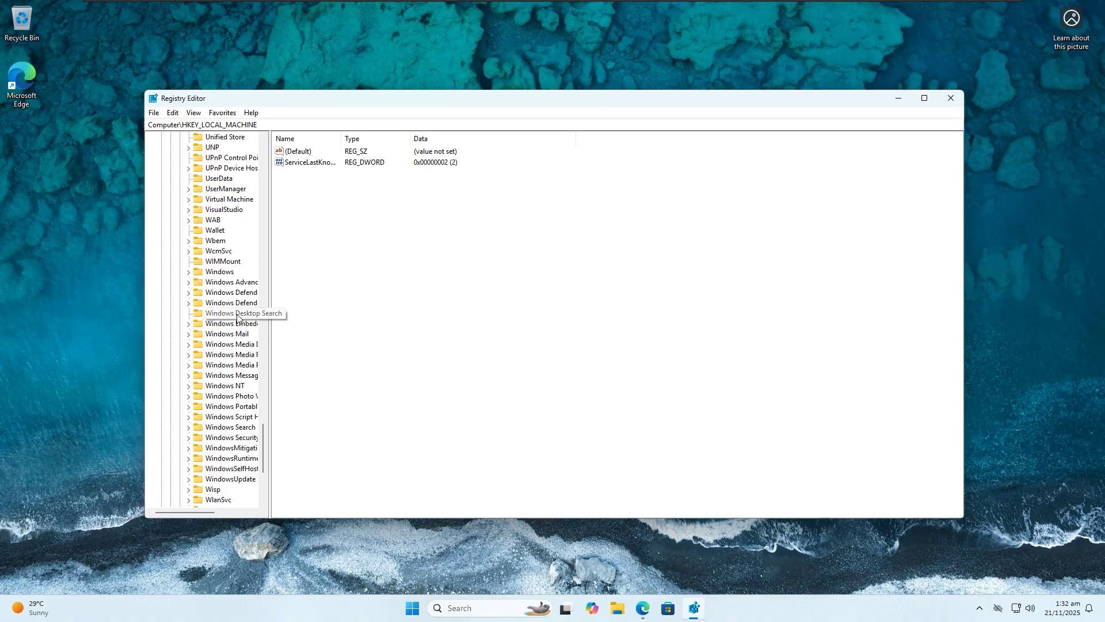
{"action": "left_click", "coordinate": [227, 387]}
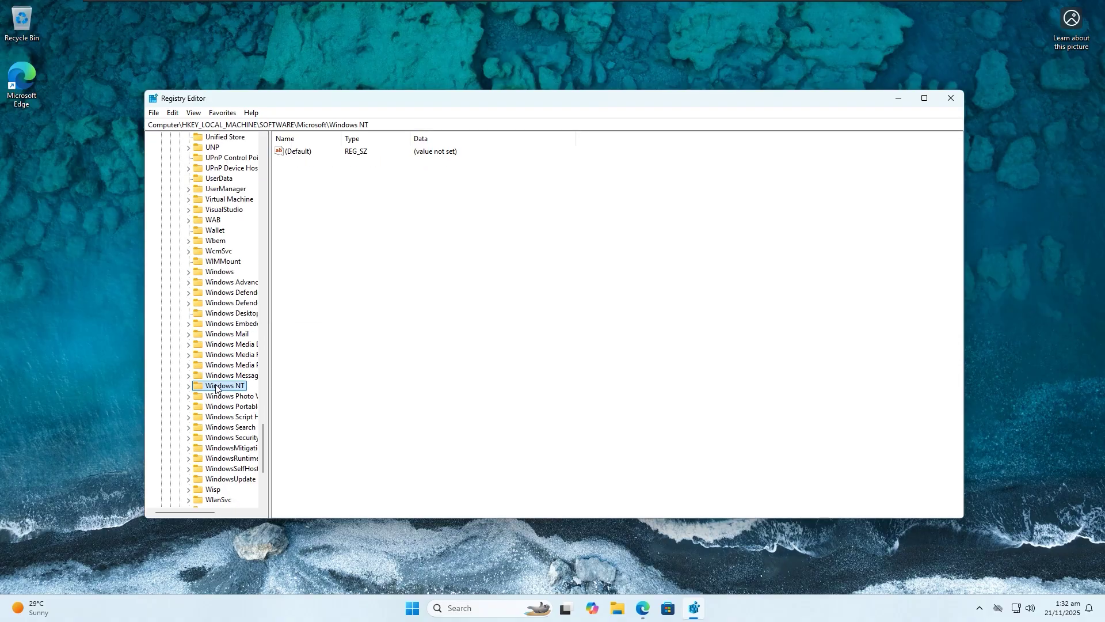
{"action": "left_click", "coordinate": [188, 386]}
{"action": "left_click", "coordinate": [226, 397]}
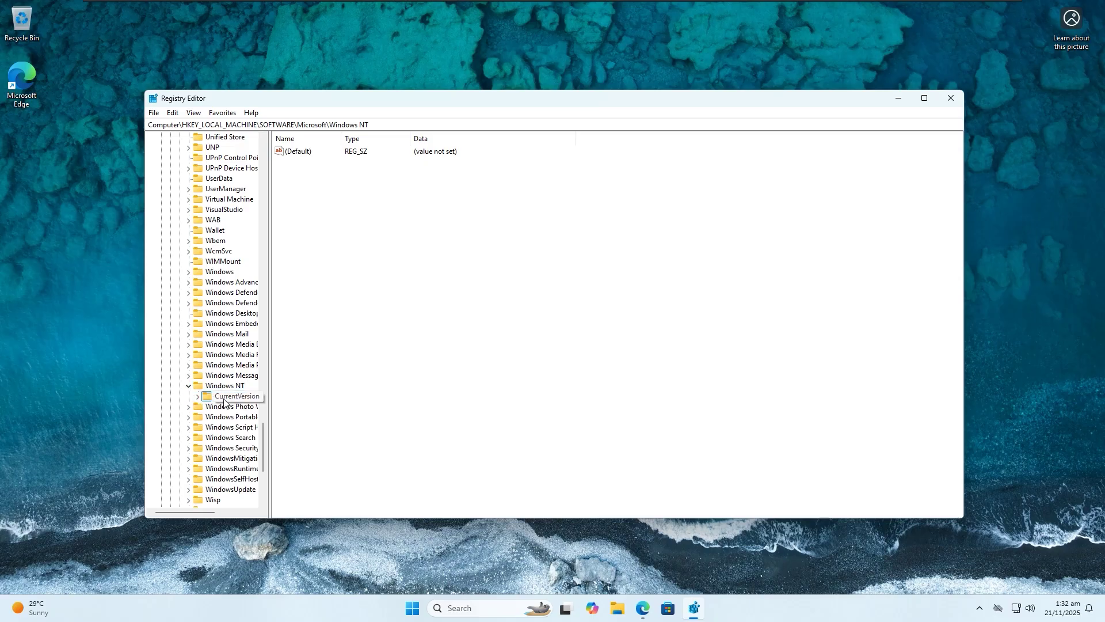
{"action": "left_click", "coordinate": [306, 447]}
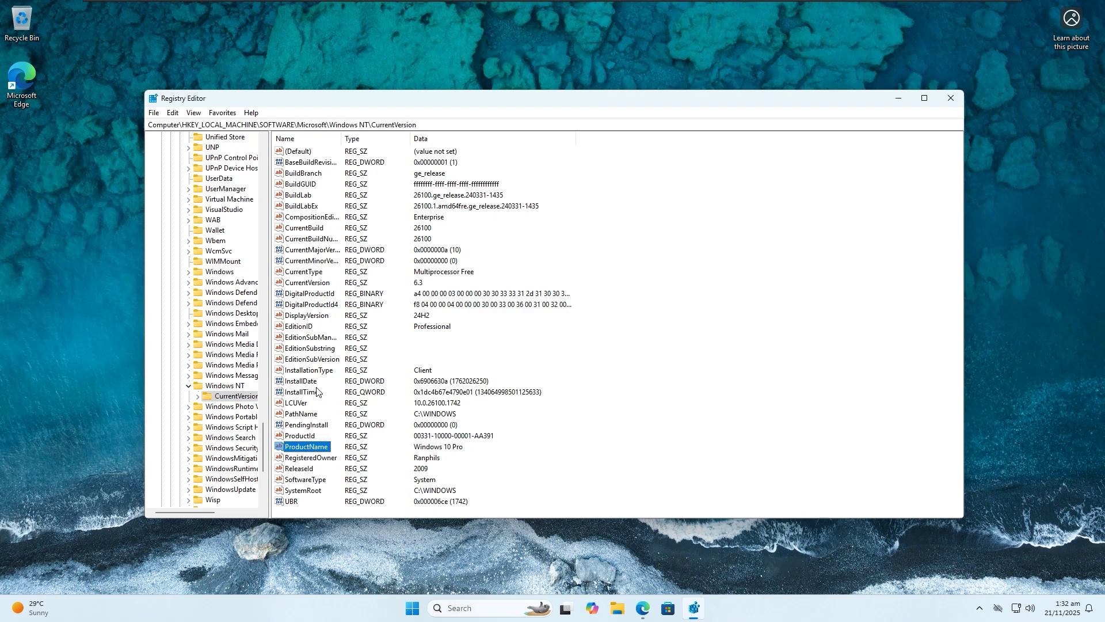
Step: Change the ProductName registry value to Windows 10 Home
{"action": "left_click", "coordinate": [297, 327]}
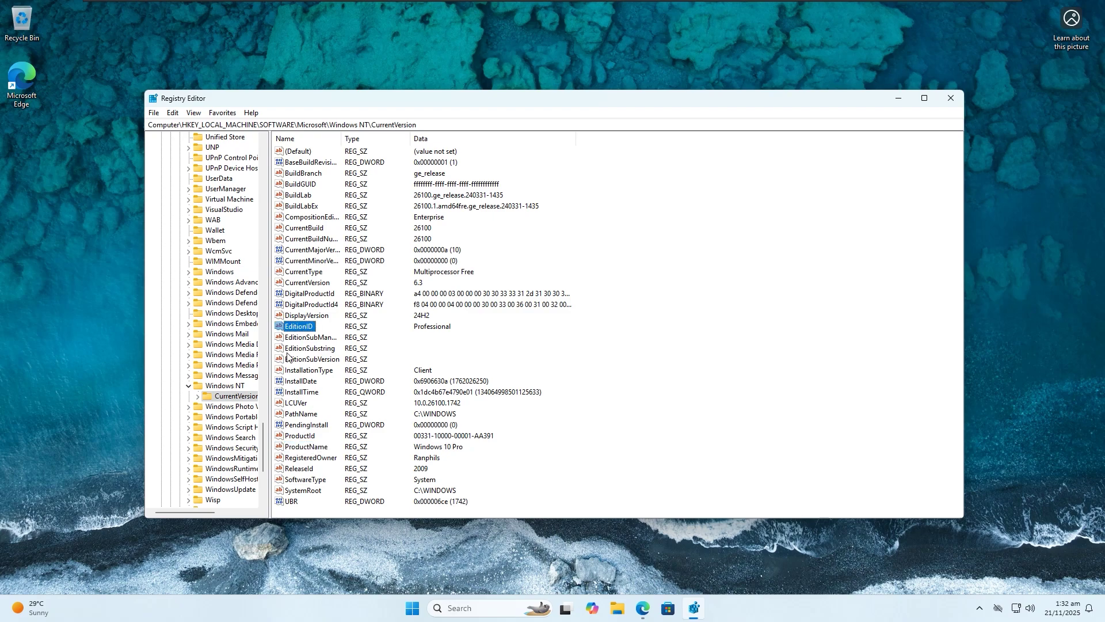
{"action": "left_click", "coordinate": [305, 448]}
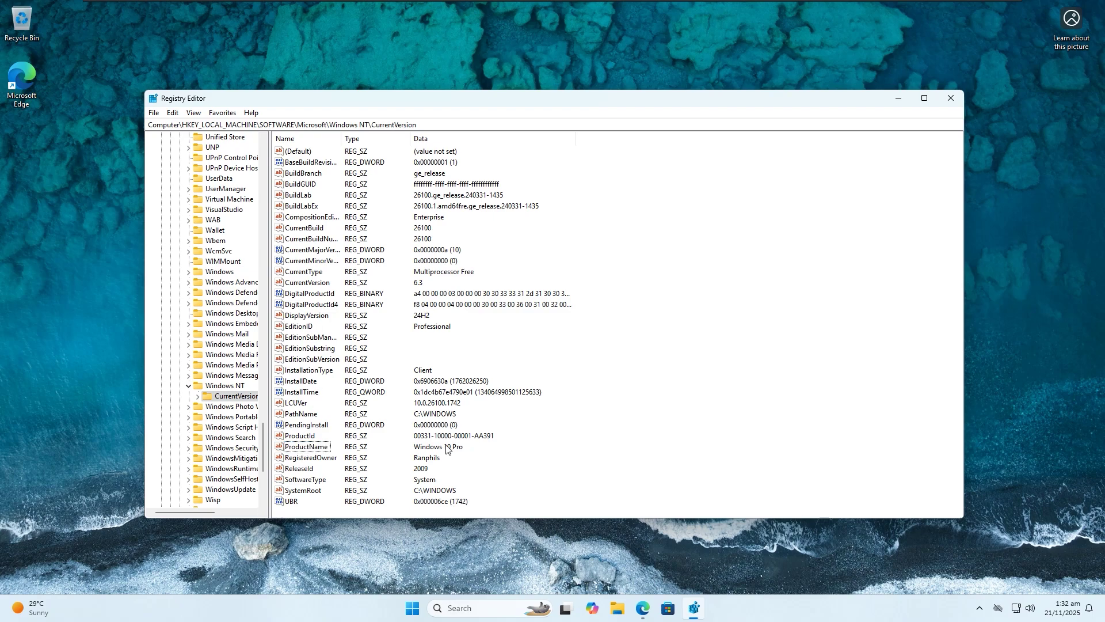
{"action": "double_click", "coordinate": [317, 448]}
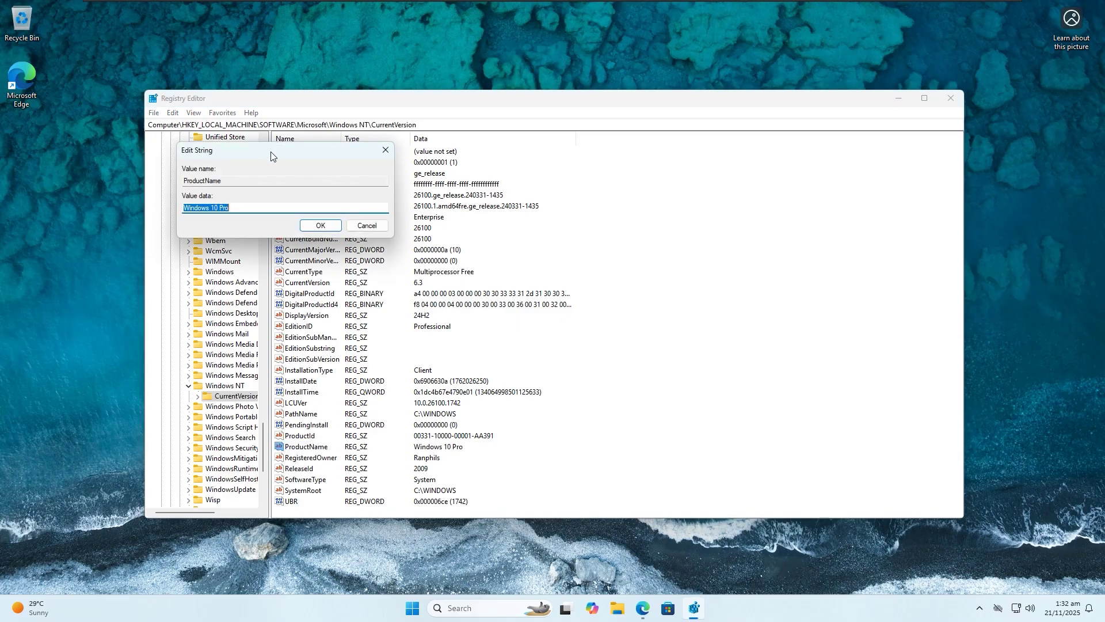
{"action": "left_click", "coordinate": [238, 208]}
{"action": "left_click", "coordinate": [312, 228]}
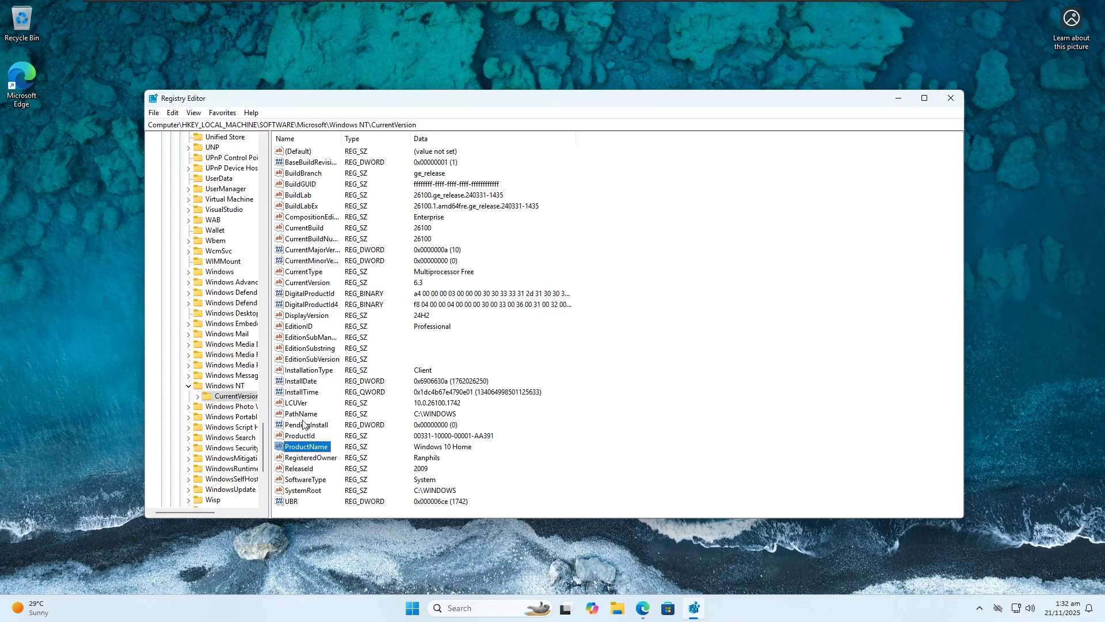
Step: Set EditionID to Core and close Registry Editor
{"action": "double_click", "coordinate": [302, 326]}
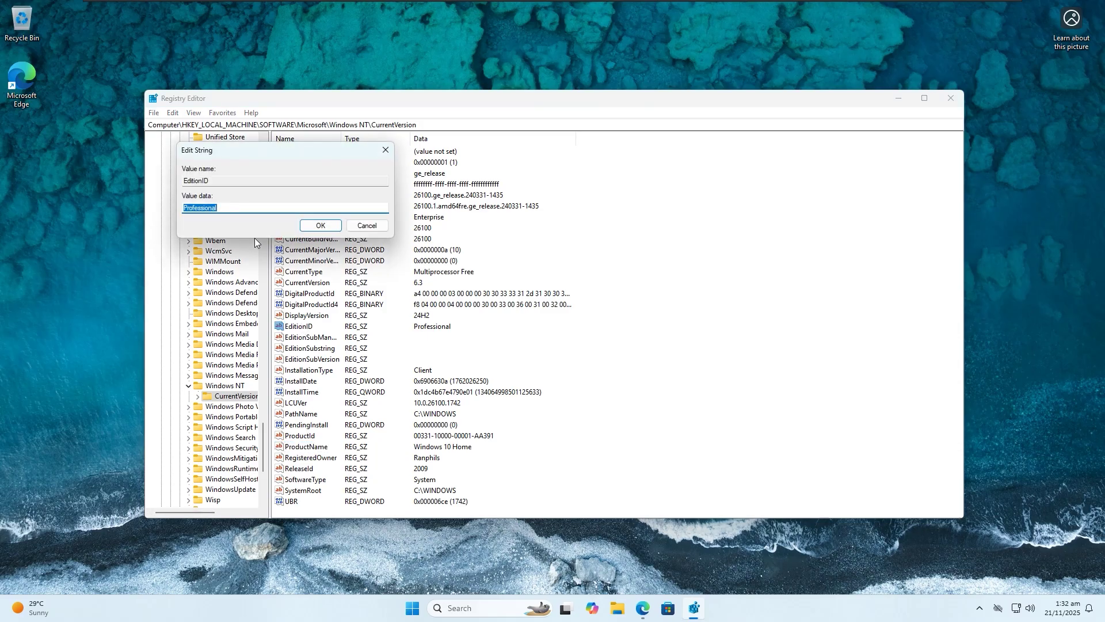
{"action": "type", "text": "Core"}
{"action": "key", "text": "Return"}
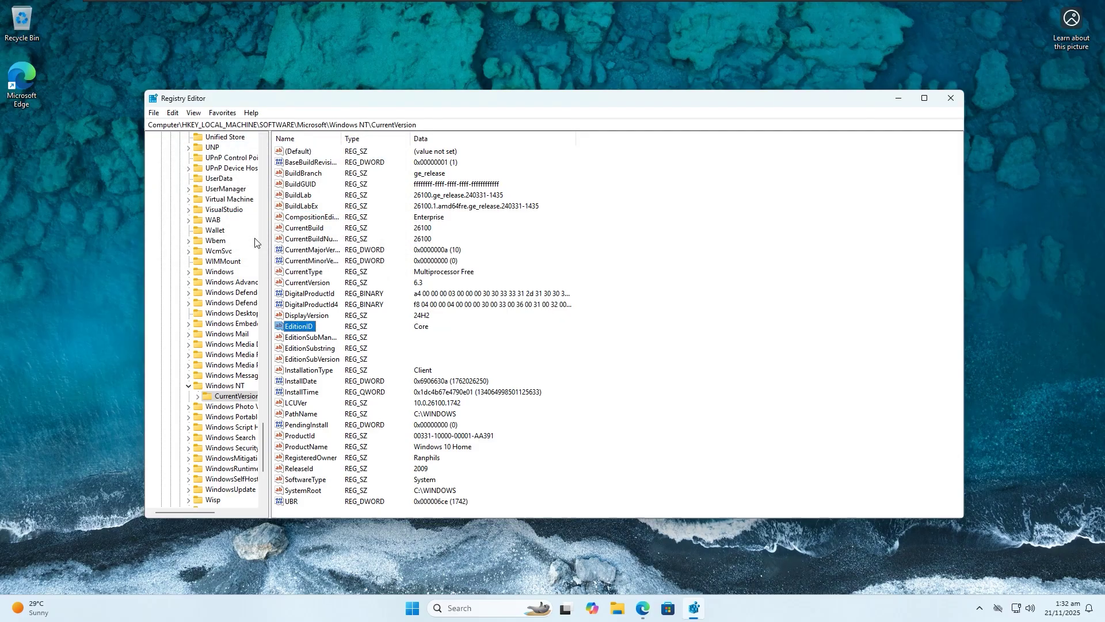
{"action": "left_click", "coordinate": [950, 98]}
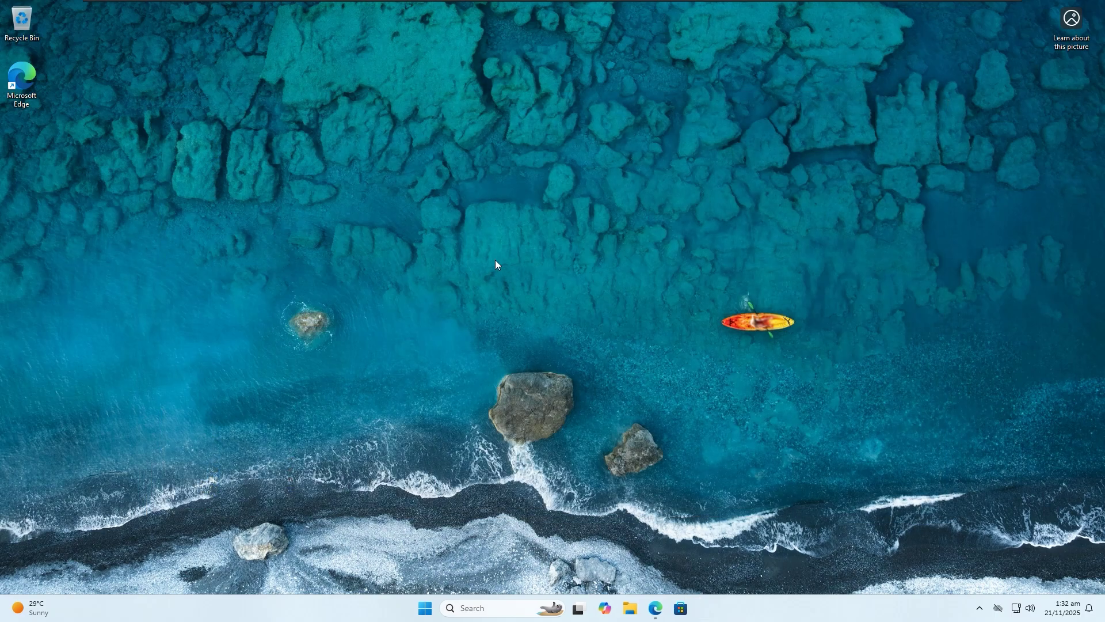
Step: Mount the Win11_25H2_English_x64 ISO from Downloads as DVD Drive E:, then search cmd
{"action": "right_click", "coordinate": [496, 297]}
{"action": "left_click", "coordinate": [525, 340]}
{"action": "left_click", "coordinate": [630, 608]}
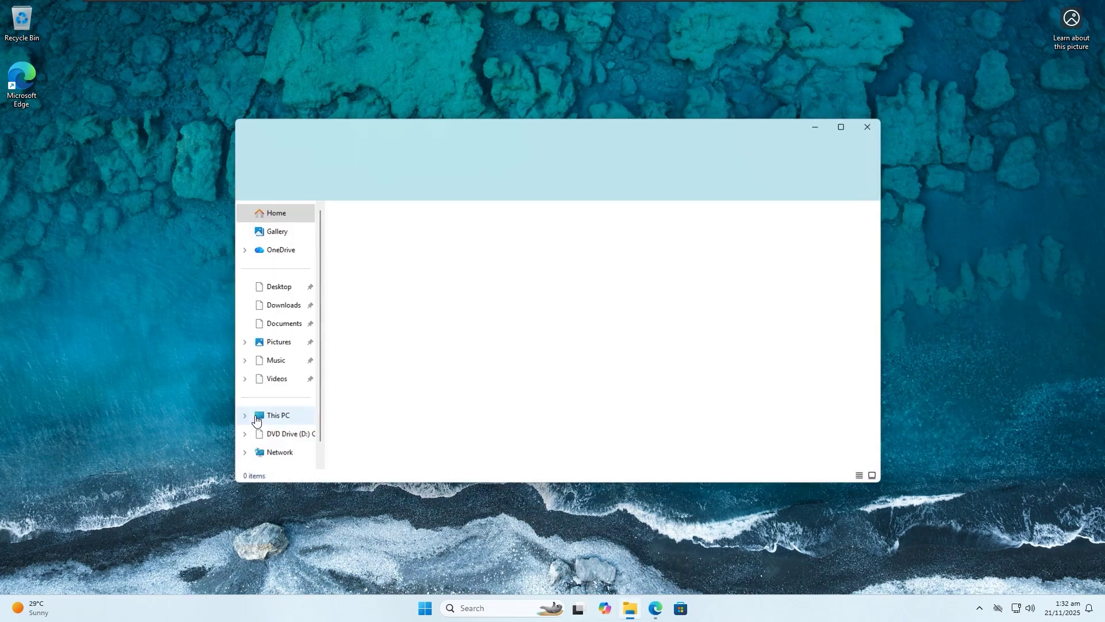
{"action": "left_click", "coordinate": [279, 305]}
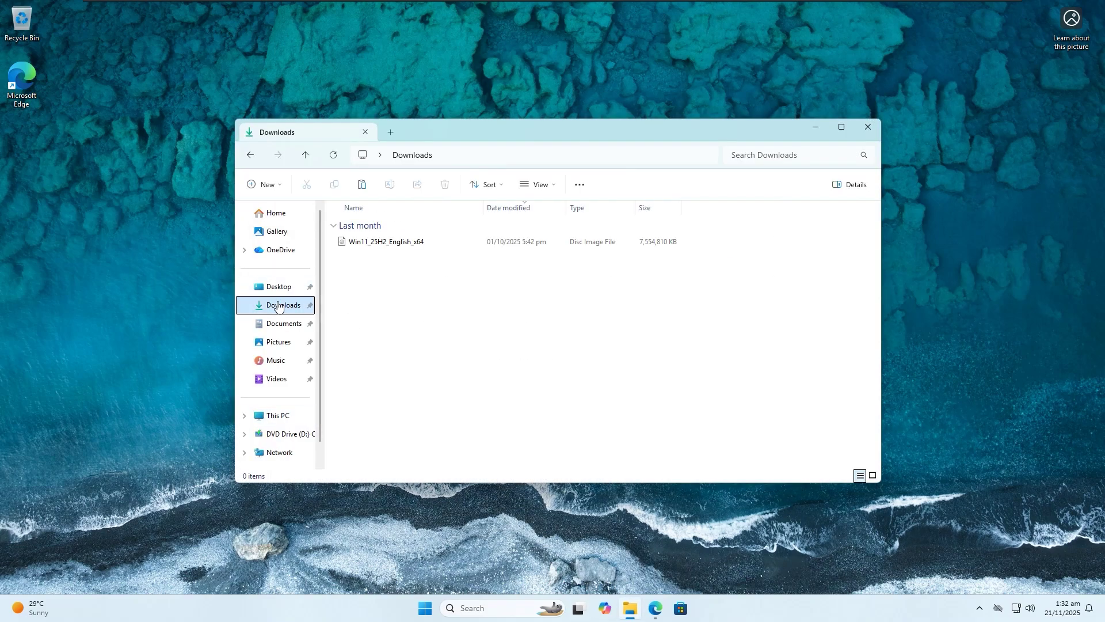
{"action": "right_click", "coordinate": [401, 244]}
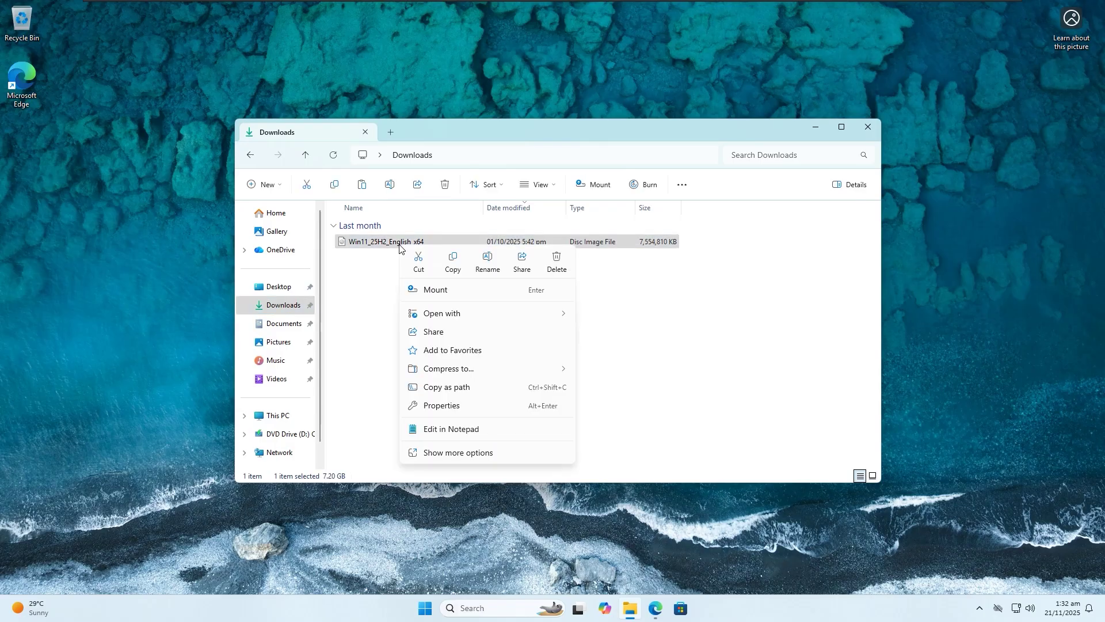
{"action": "left_click", "coordinate": [453, 294]}
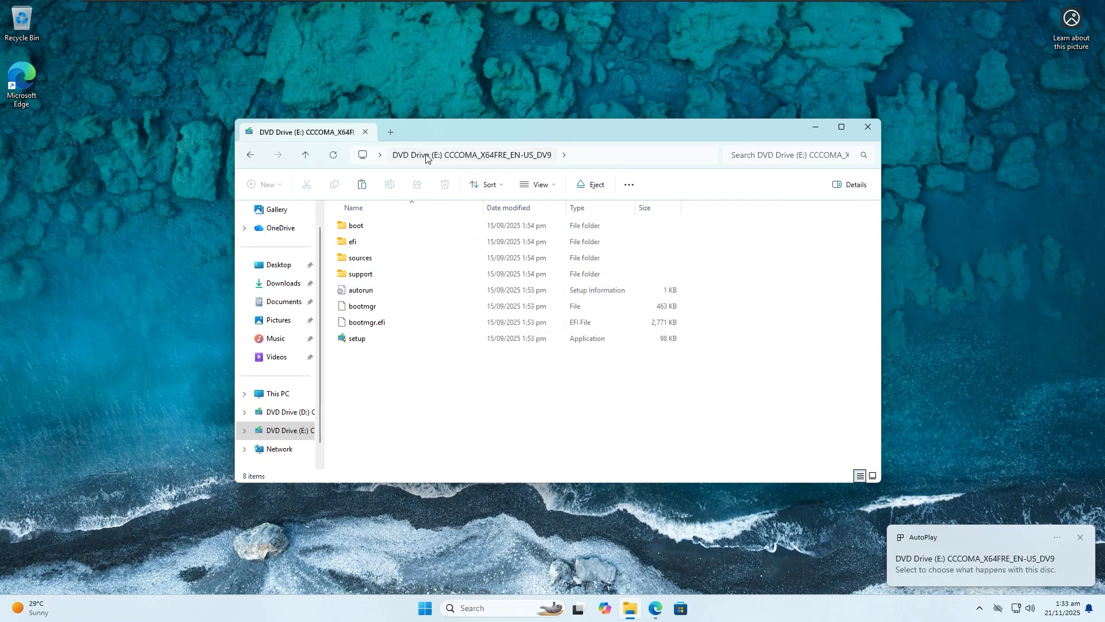
{"action": "left_click", "coordinate": [501, 608]}
{"action": "type", "text": "cmd"}
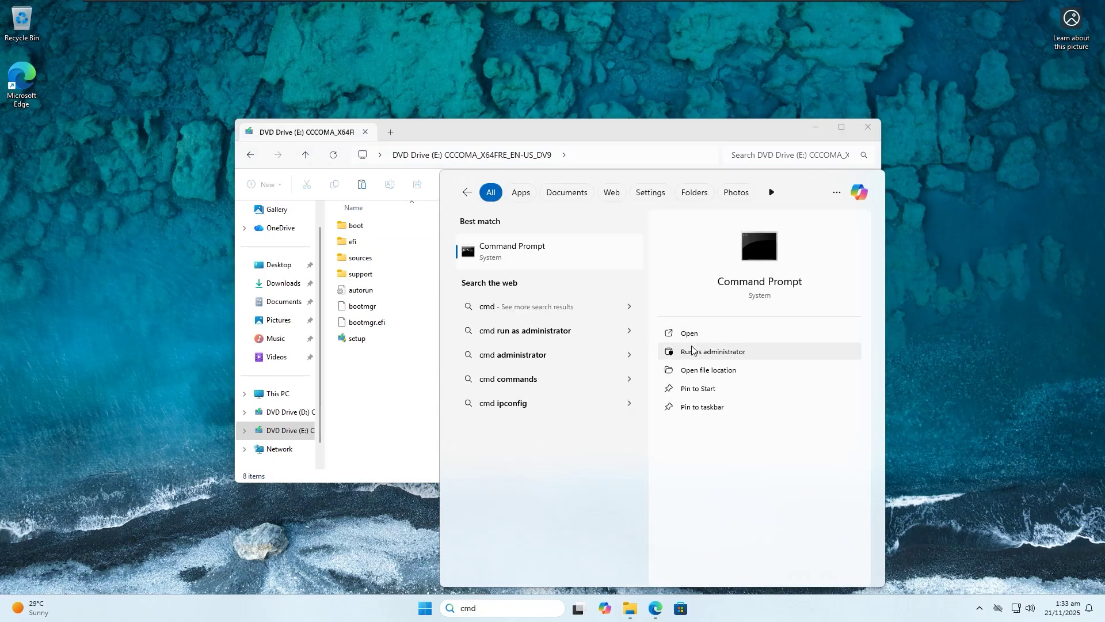
Step: In an administrator Command Prompt, run setupprep.exe /product server from E:\sources
{"action": "left_click", "coordinate": [692, 349]}
{"action": "left_click", "coordinate": [500, 400]}
{"action": "left_click_drag", "start_coordinate": [259, 33], "coordinate": [574, 227]}
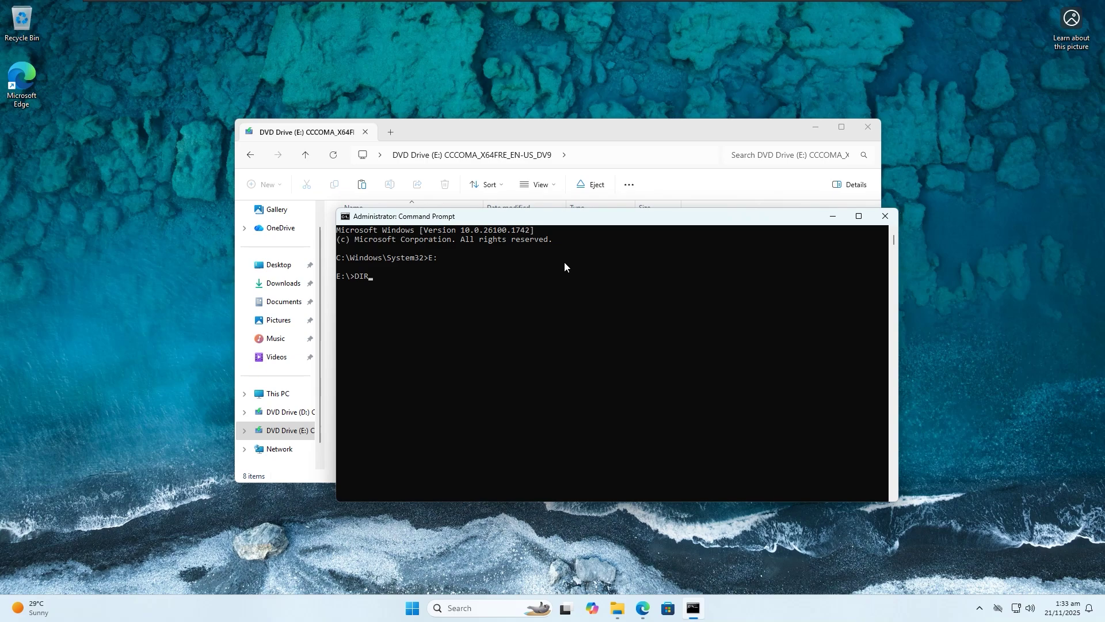
{"action": "key", "text": "Return"}
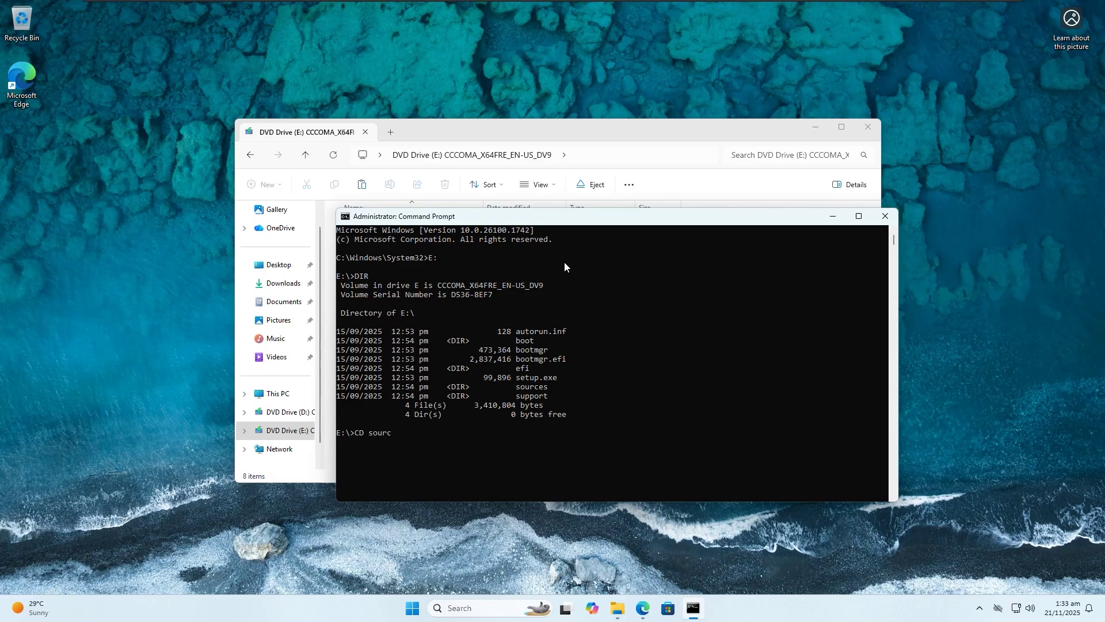
{"action": "key", "text": "Return"}
{"action": "type", "text": "upprep.exe /product server"}
{"action": "key", "text": "Return"}
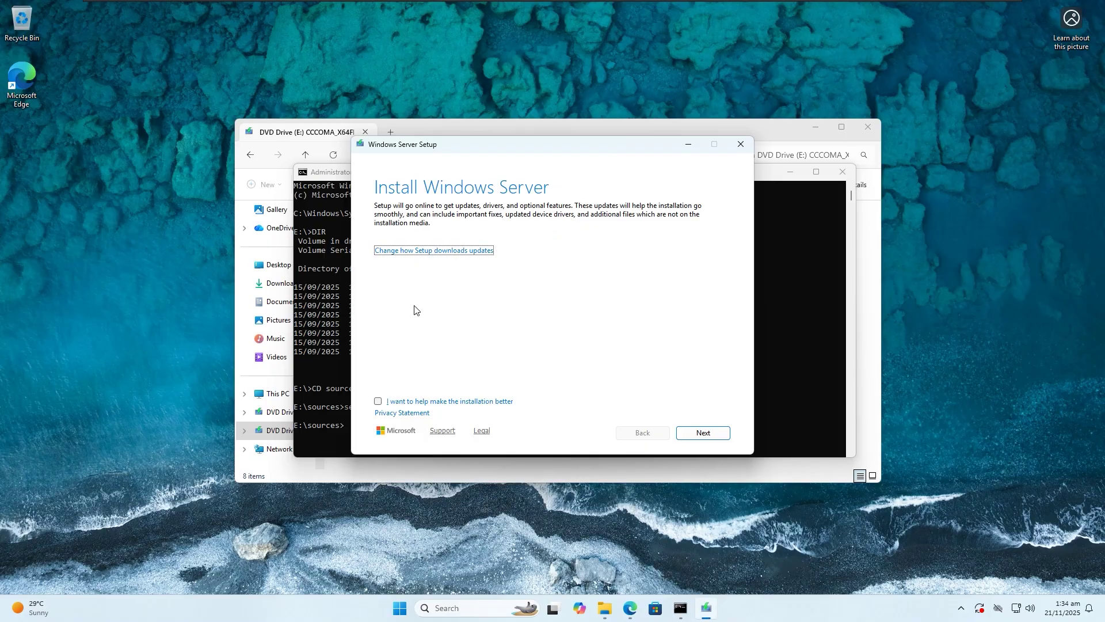
Step: Skip updates, accept the licence, keep files, settings and apps, and start installing
{"action": "left_click", "coordinate": [423, 251]}
{"action": "left_click", "coordinate": [377, 273]}
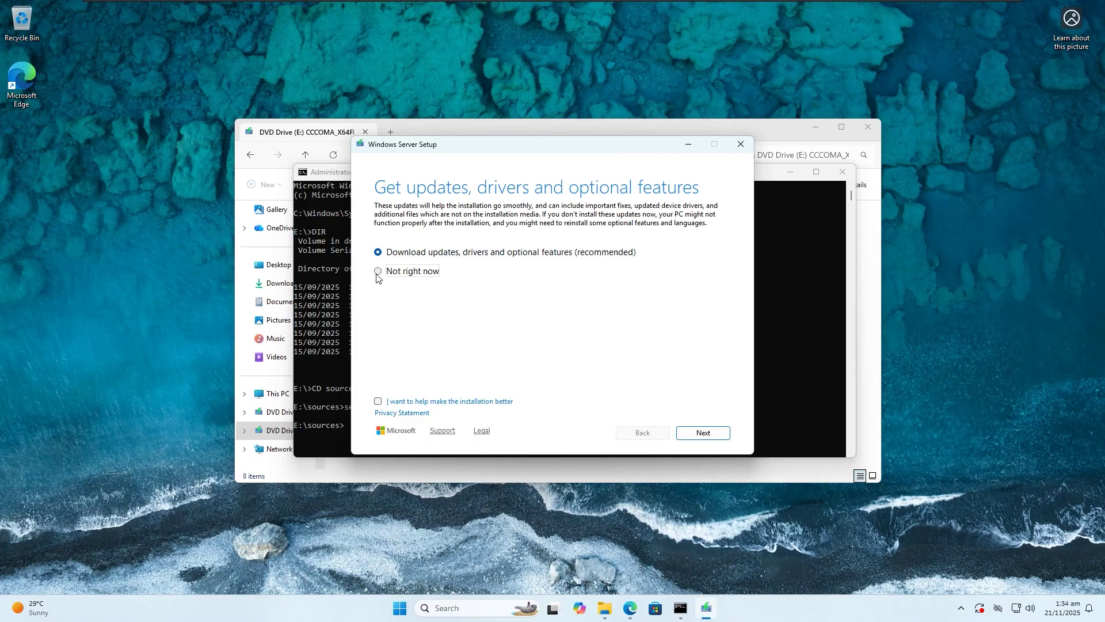
{"action": "left_click", "coordinate": [720, 433]}
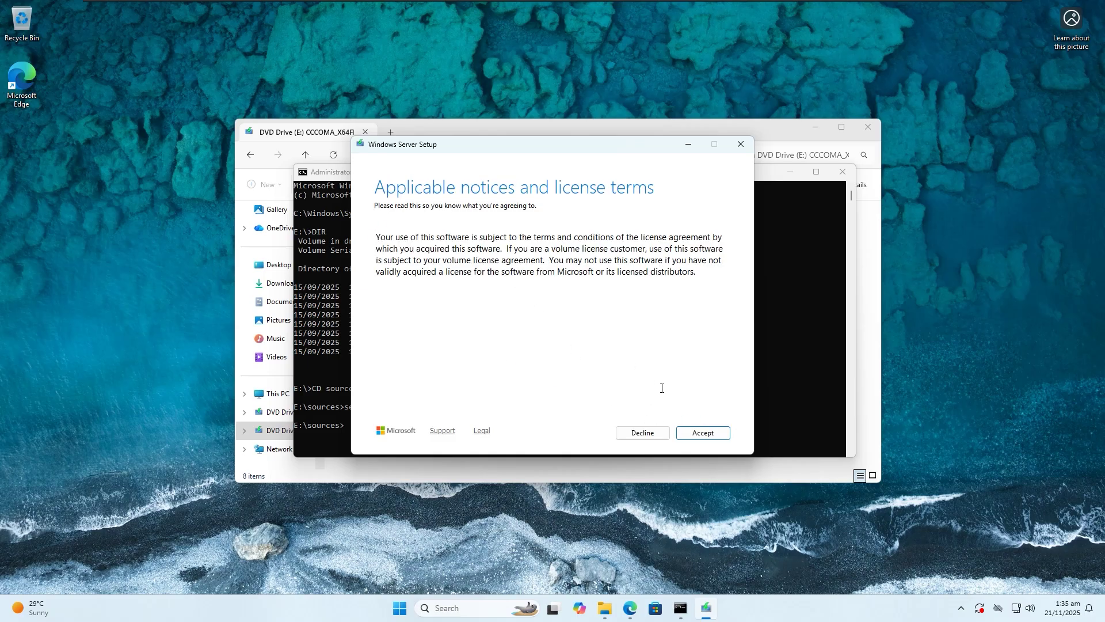
{"action": "left_click", "coordinate": [708, 433]}
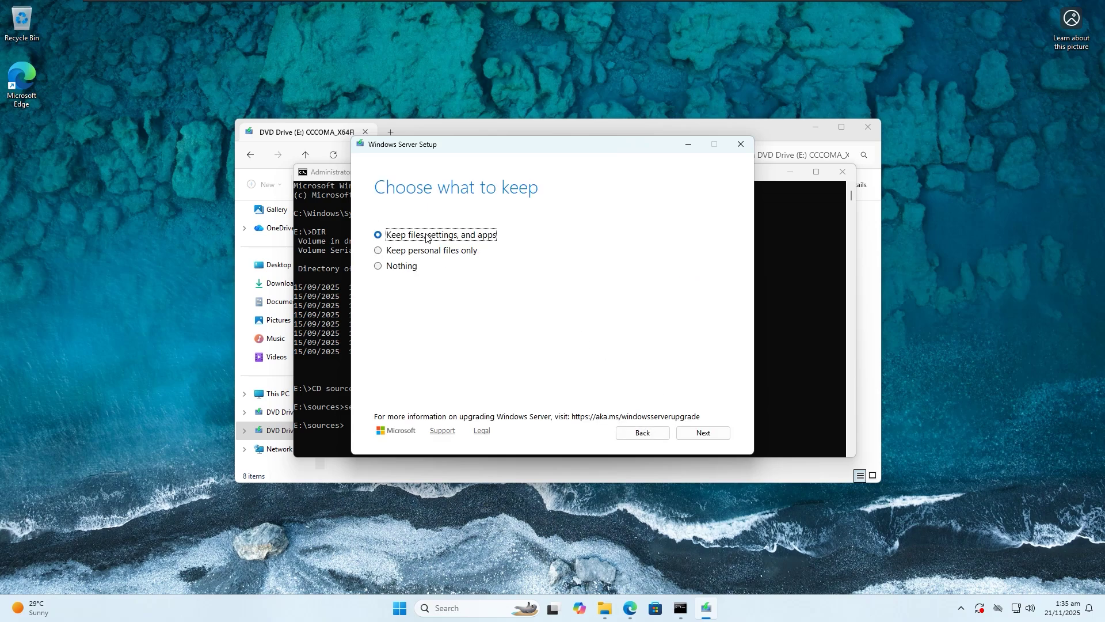
{"action": "left_click", "coordinate": [712, 435]}
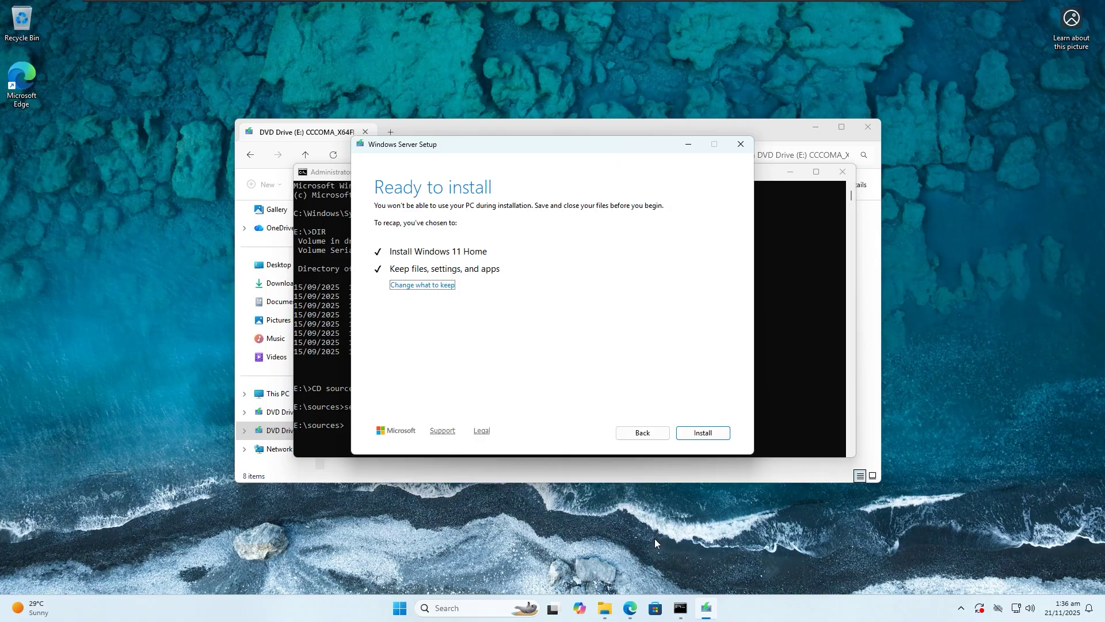
{"action": "left_click", "coordinate": [699, 432]}
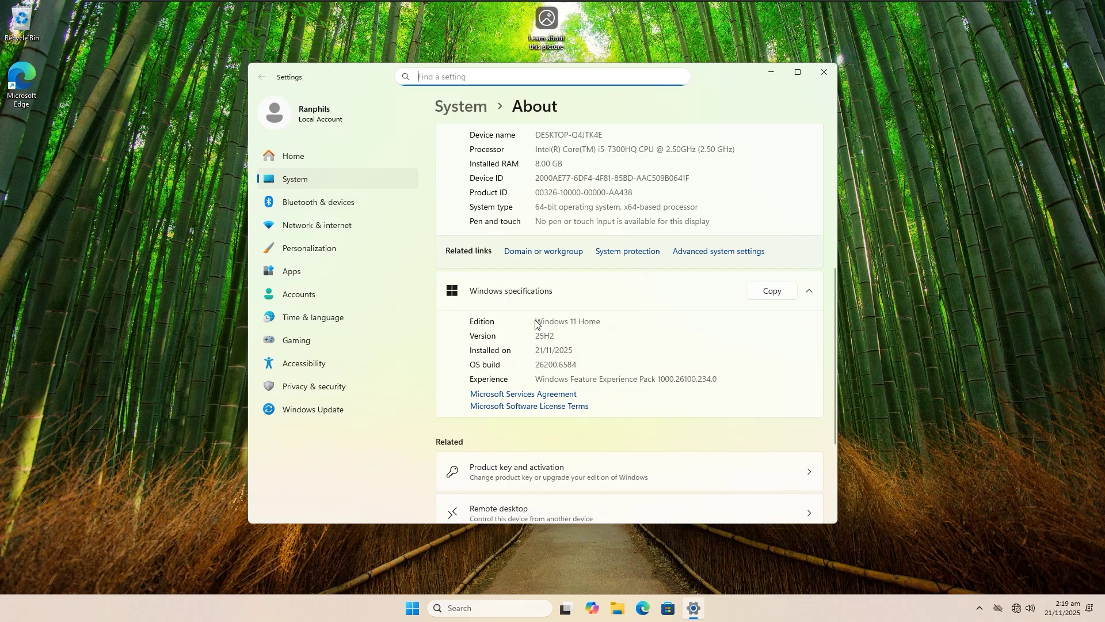
Step: Confirm the Edition reads Windows 11 Home 25H2, then close Settings
{"action": "left_click_drag", "start_coordinate": [536, 321], "coordinate": [646, 323]}
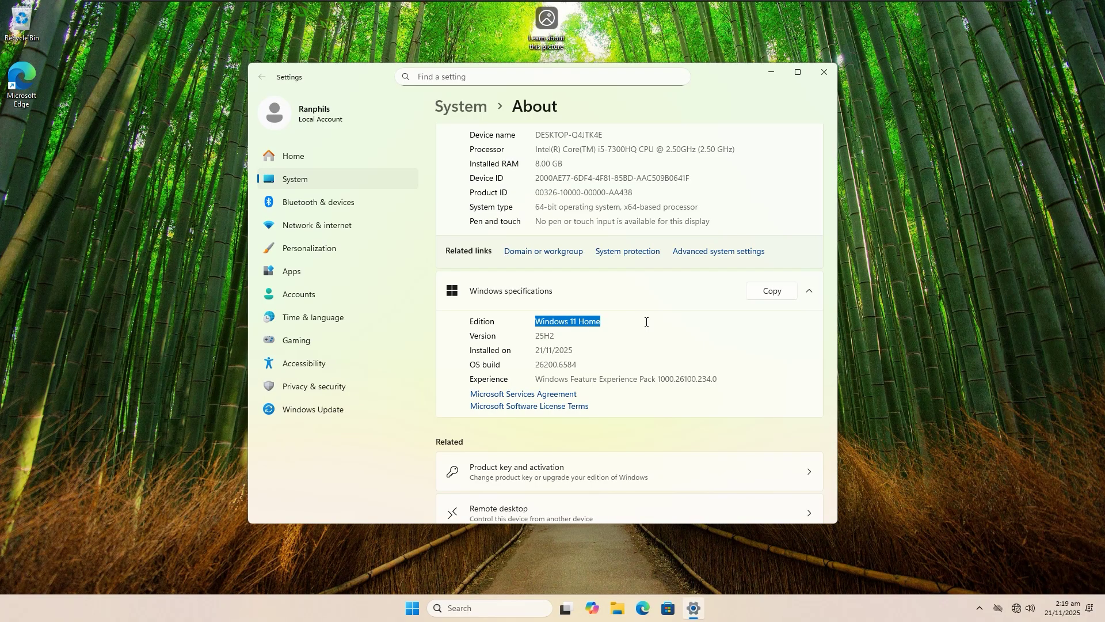
{"action": "left_click", "coordinate": [825, 72]}
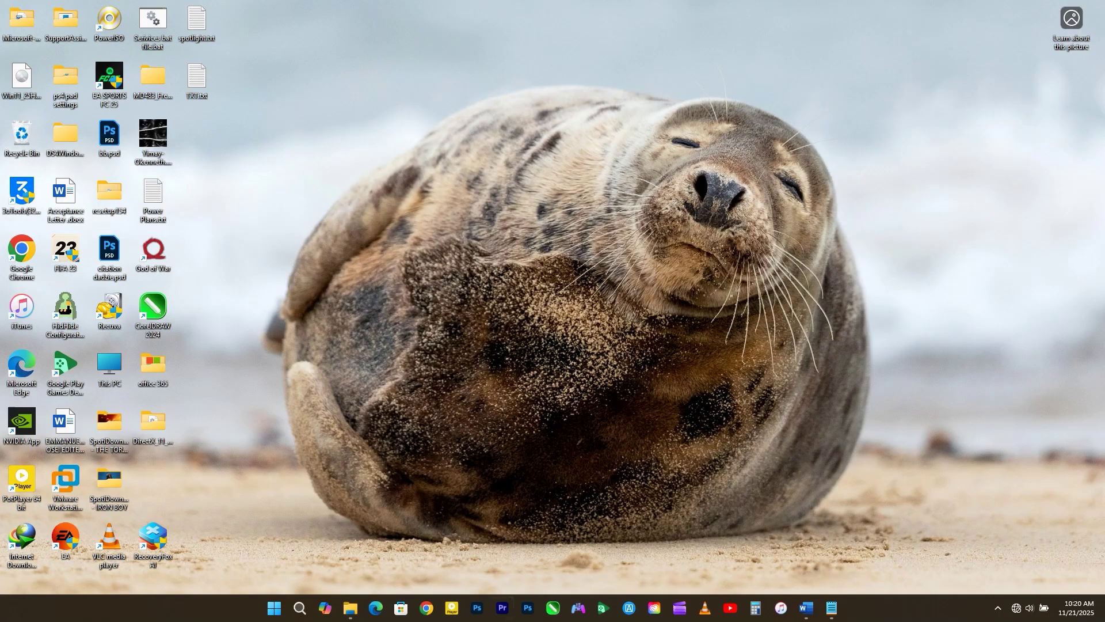
Step: Launch Windows PowerShell with administrator rights
{"action": "left_click", "coordinate": [300, 605]}
{"action": "type", "text": "poweshell"}
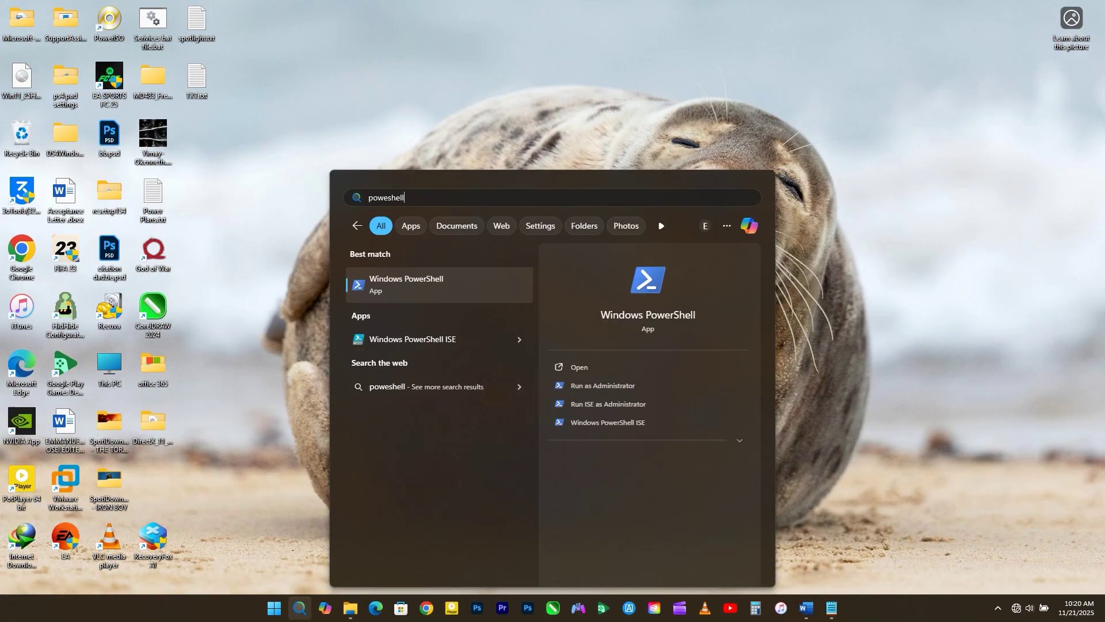
{"action": "left_click", "coordinate": [640, 389]}
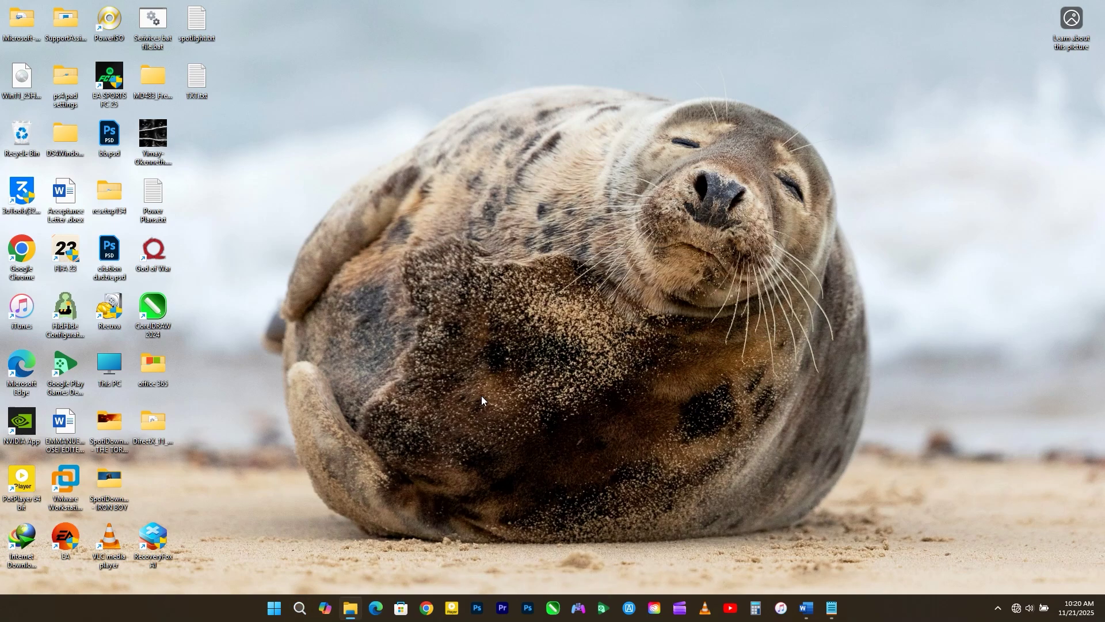
{"action": "left_click_drag", "start_coordinate": [469, 143], "coordinate": [570, 152]}
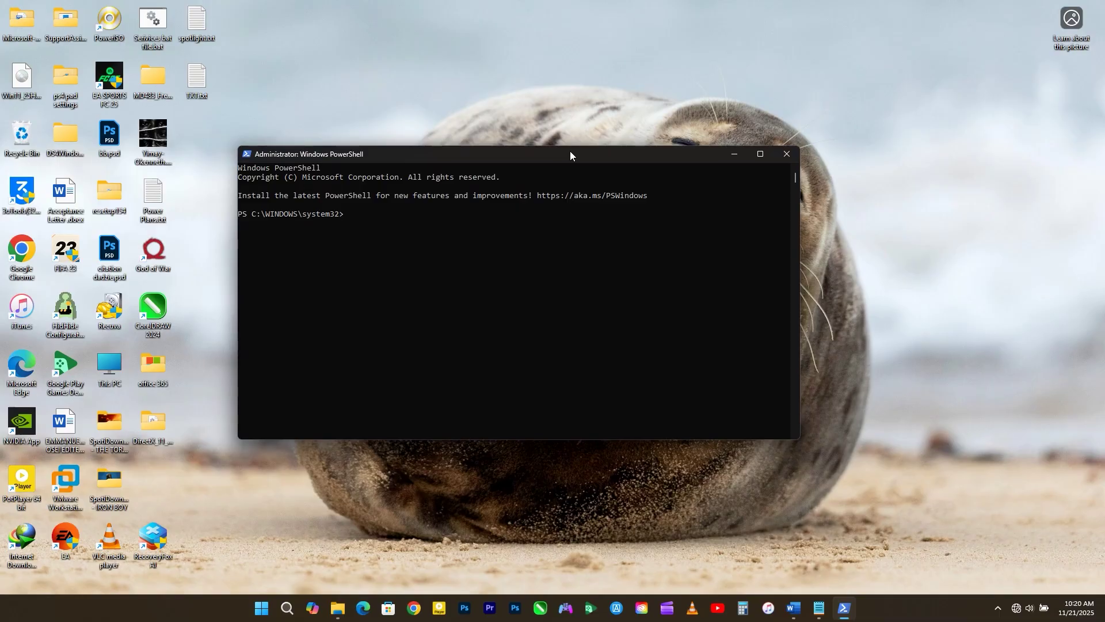
Step: Run the OA3xOriginalProductKey query and copy the returned OEM product key
{"action": "type", "text": "(Get-WmiObject -Class SoftwareLicensingService).OA3xOriginalProductKey"}
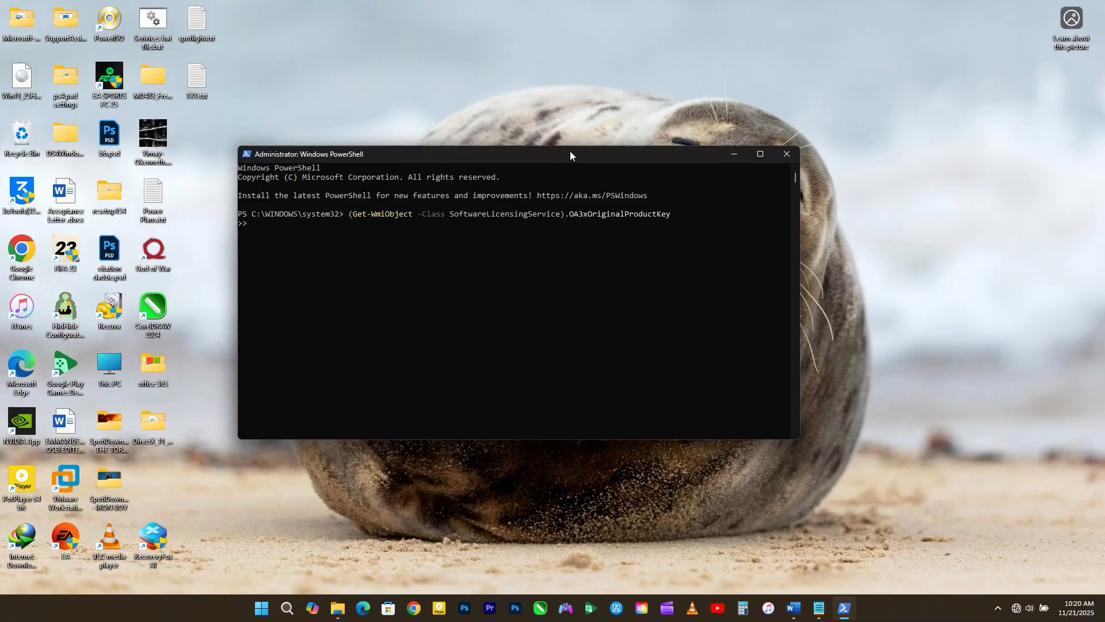
{"action": "key", "text": "Return"}
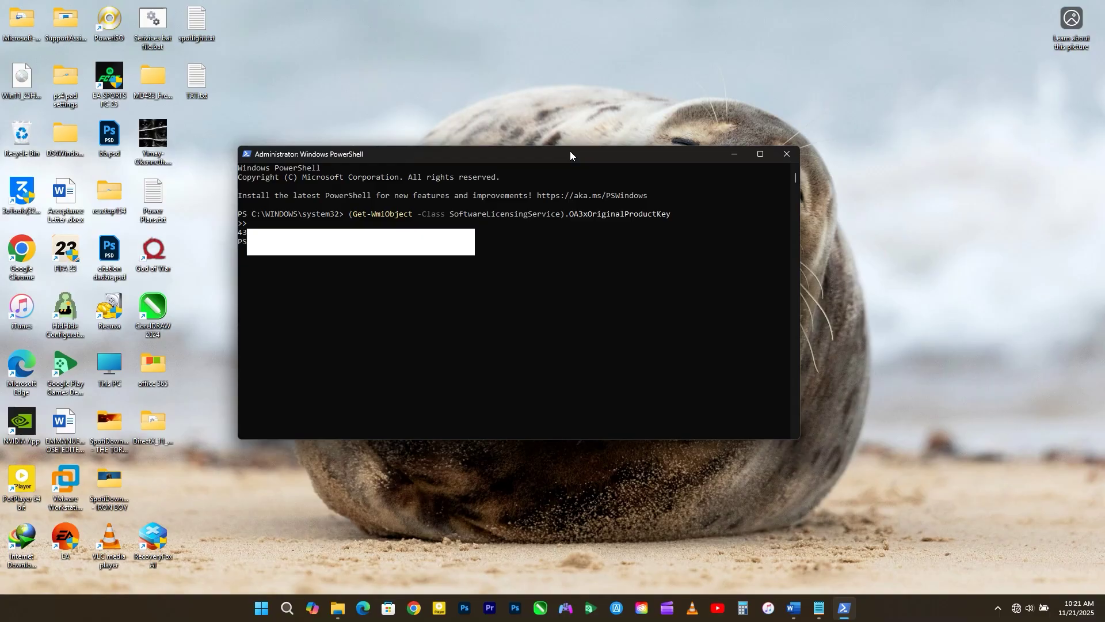
{"action": "left_click_drag", "start_coordinate": [374, 230], "coordinate": [243, 236]}
{"action": "key", "text": "ctrl+c"}
Step: Go to Settings > System > Activation and expand Upgrade your edition
{"action": "left_click", "coordinate": [737, 154]}
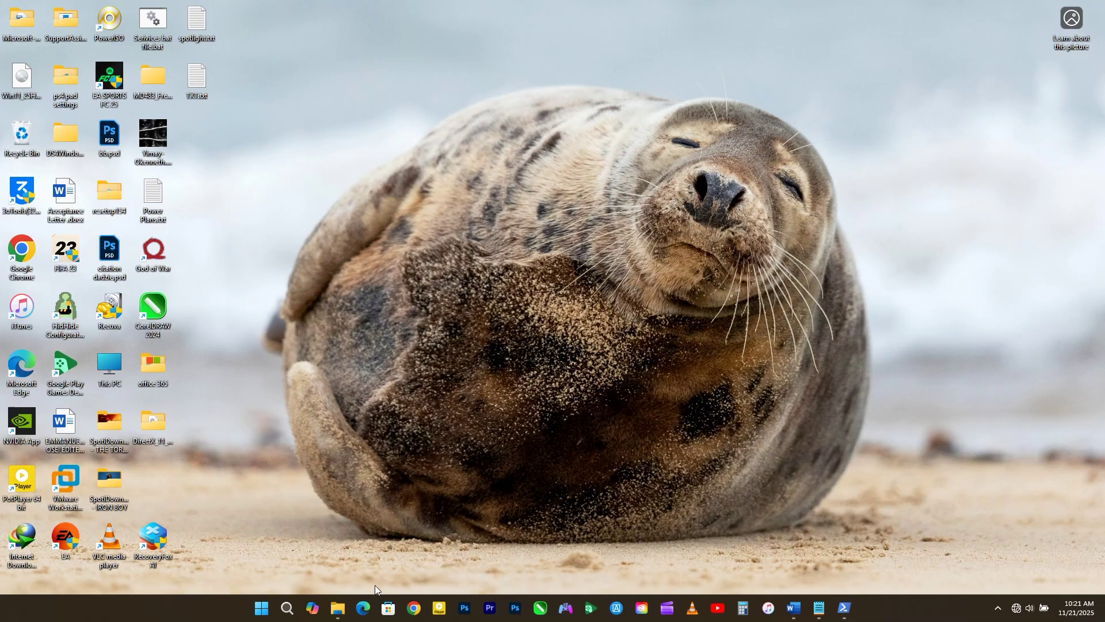
{"action": "left_click", "coordinate": [261, 608]}
{"action": "left_click", "coordinate": [629, 270]}
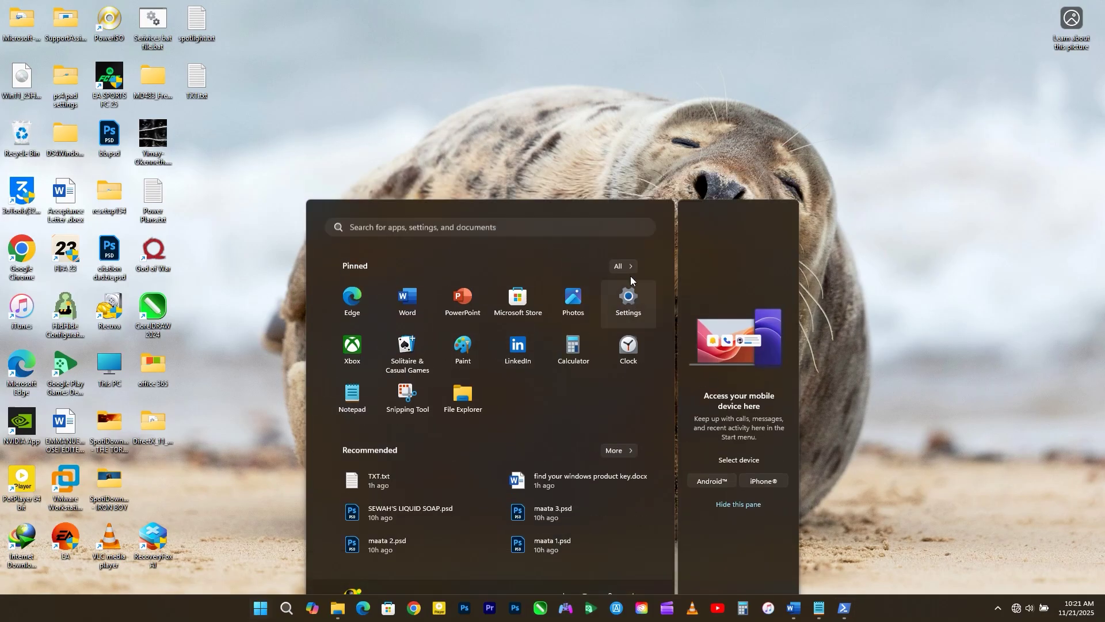
{"action": "left_click", "coordinate": [45, 118]}
{"action": "scroll", "coordinate": [575, 294], "scroll_direction": "down", "scroll_amount": 6}
{"action": "left_click", "coordinate": [408, 202]}
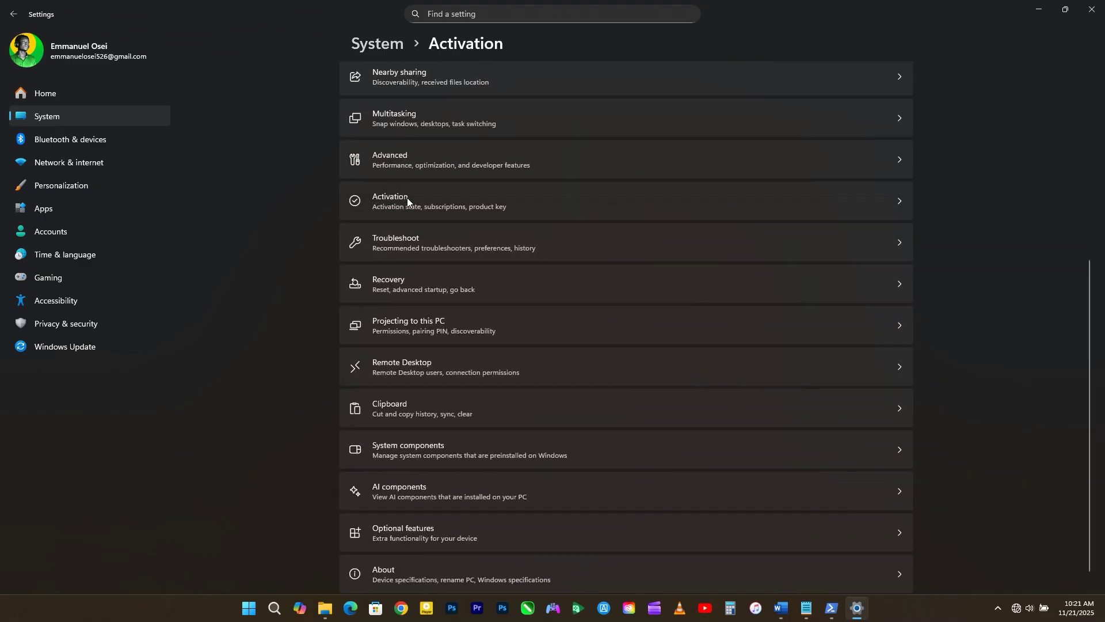
{"action": "left_click", "coordinate": [868, 147]}
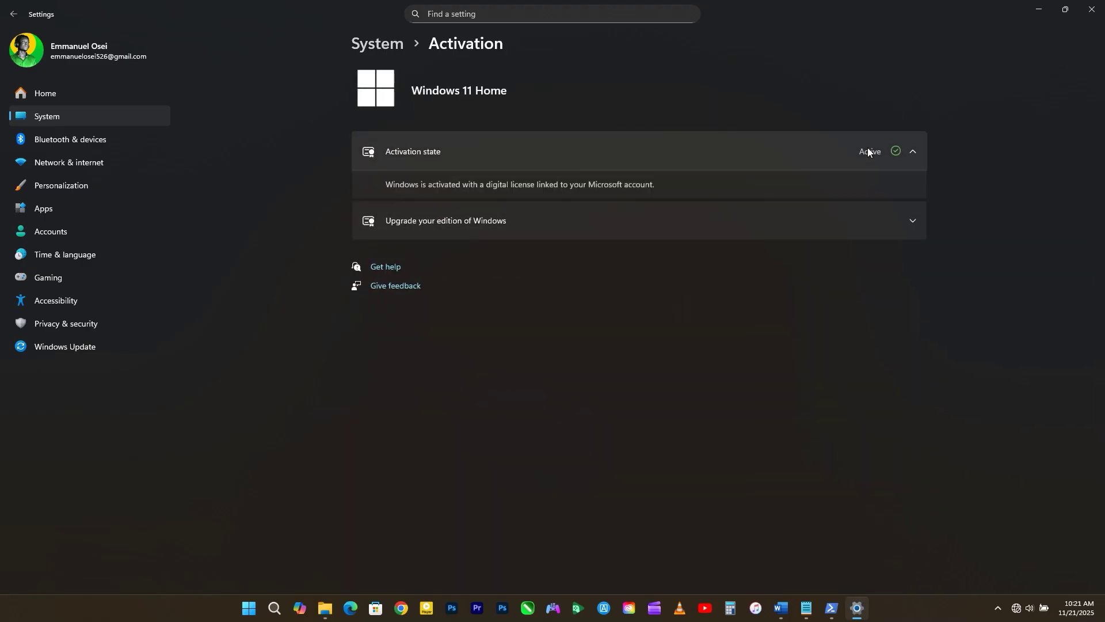
{"action": "left_click", "coordinate": [868, 147]}
{"action": "left_click", "coordinate": [817, 207]}
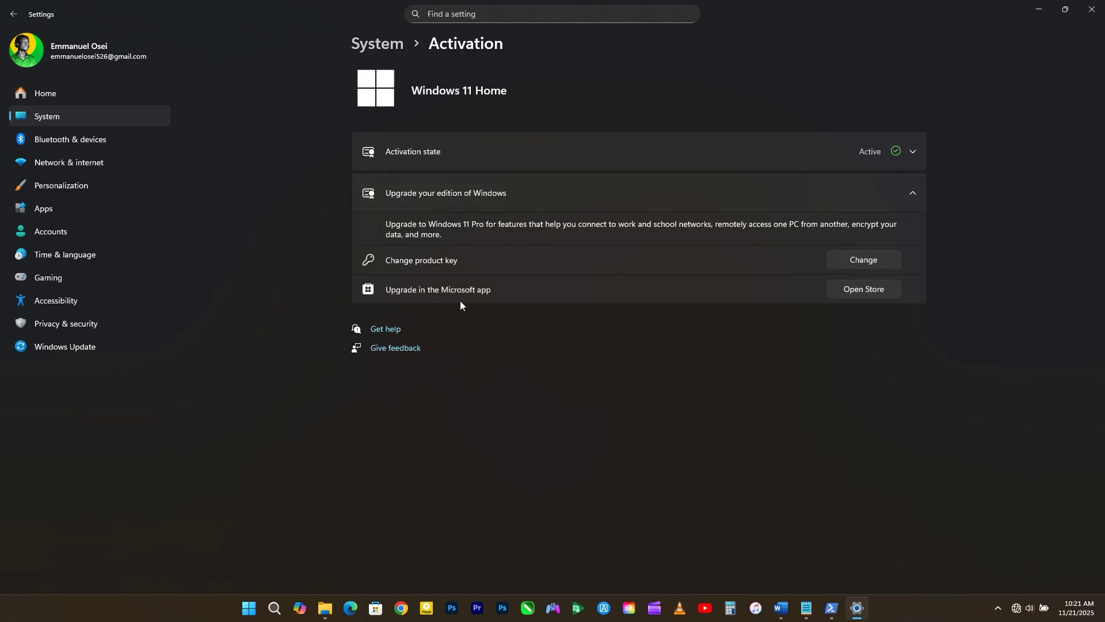
Step: Paste the recovered OEM product key, activate Windows, and minimize Settings
{"action": "left_click", "coordinate": [855, 265]}
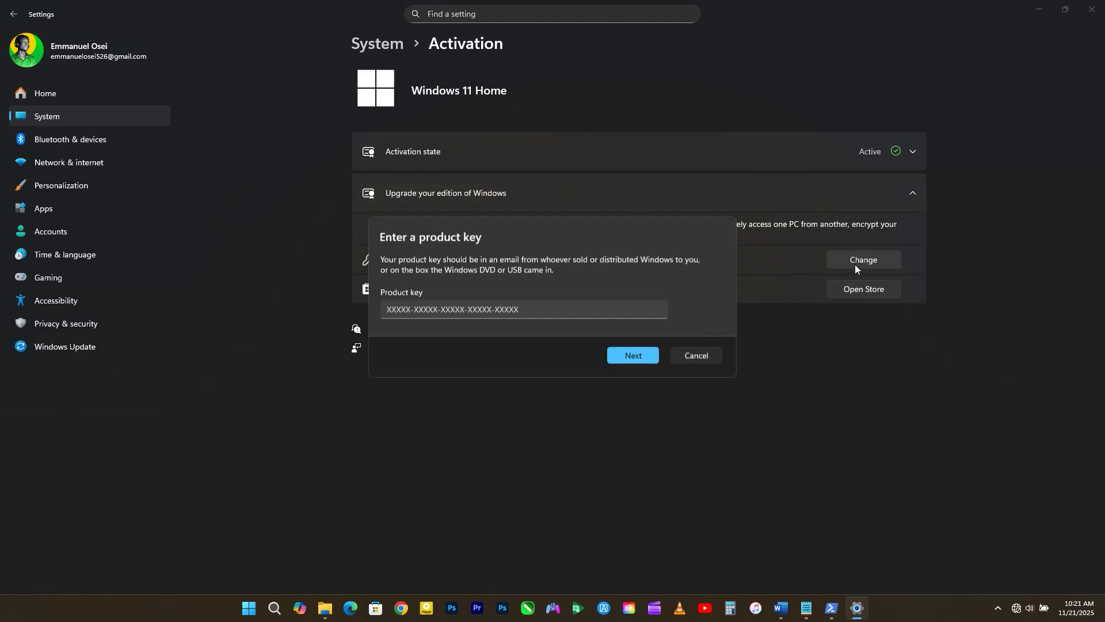
{"action": "left_click", "coordinate": [524, 305]}
{"action": "key", "text": "ctrl+v"}
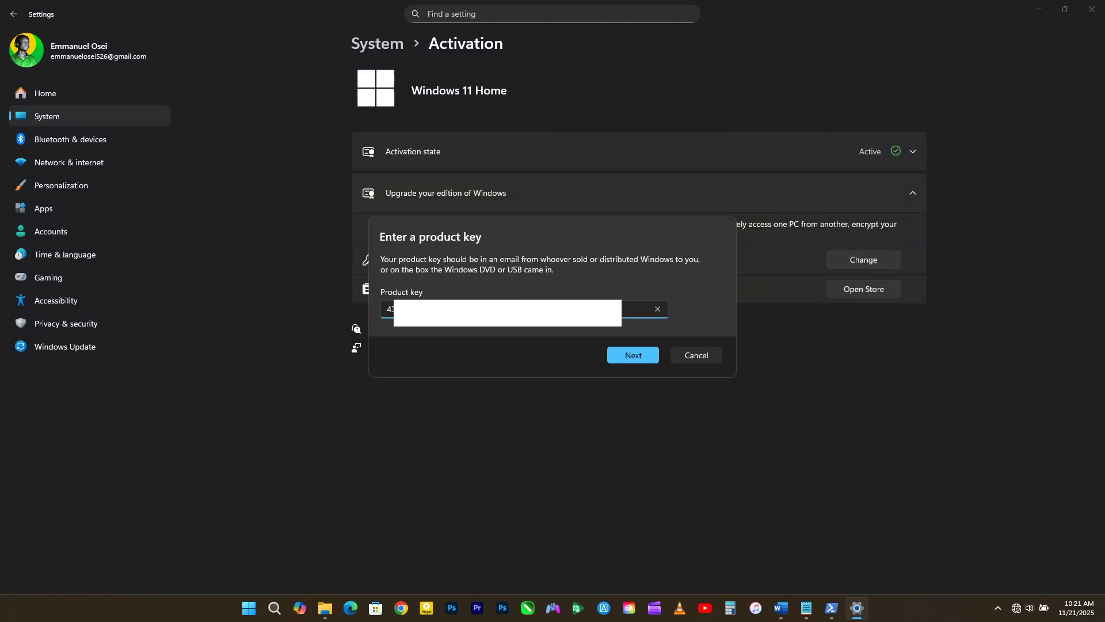
{"action": "left_click", "coordinate": [620, 354]}
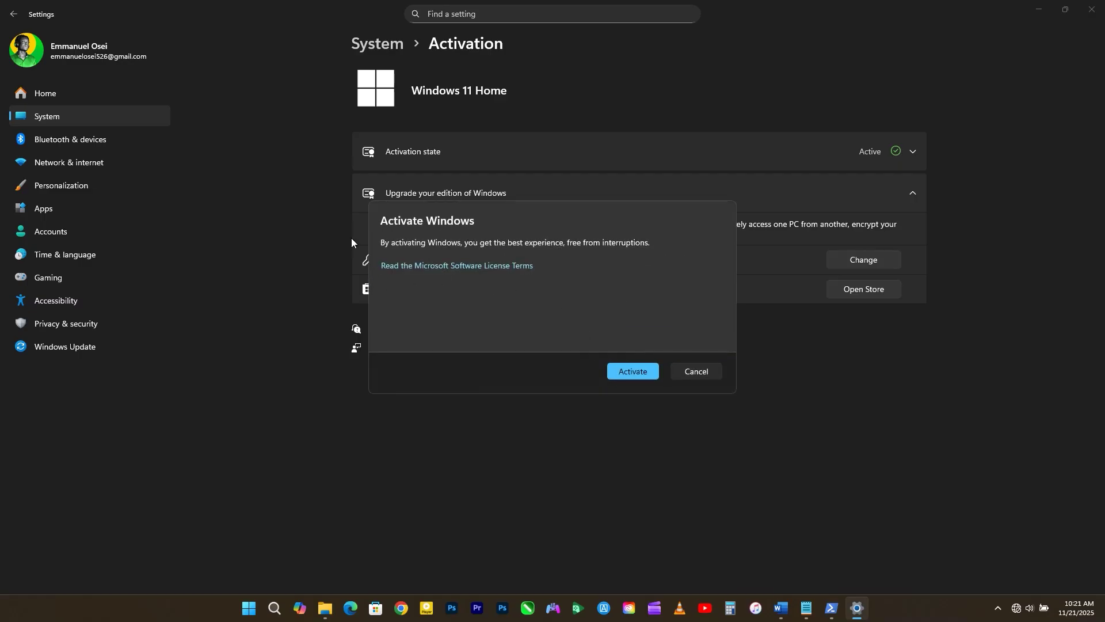
{"action": "left_click", "coordinate": [627, 374]}
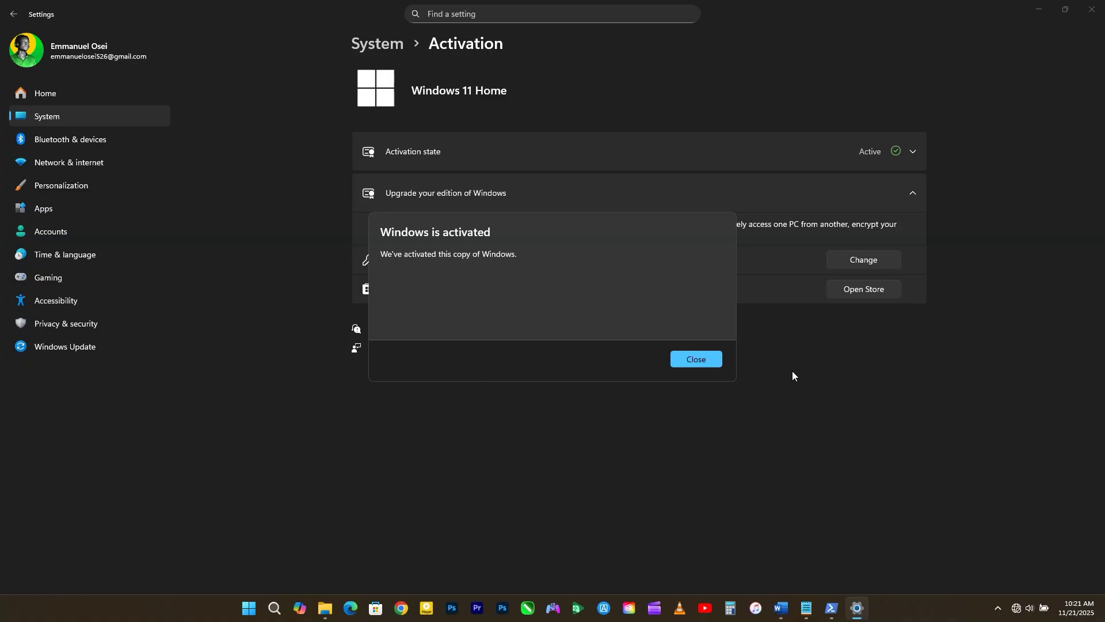
{"action": "left_click", "coordinate": [694, 361]}
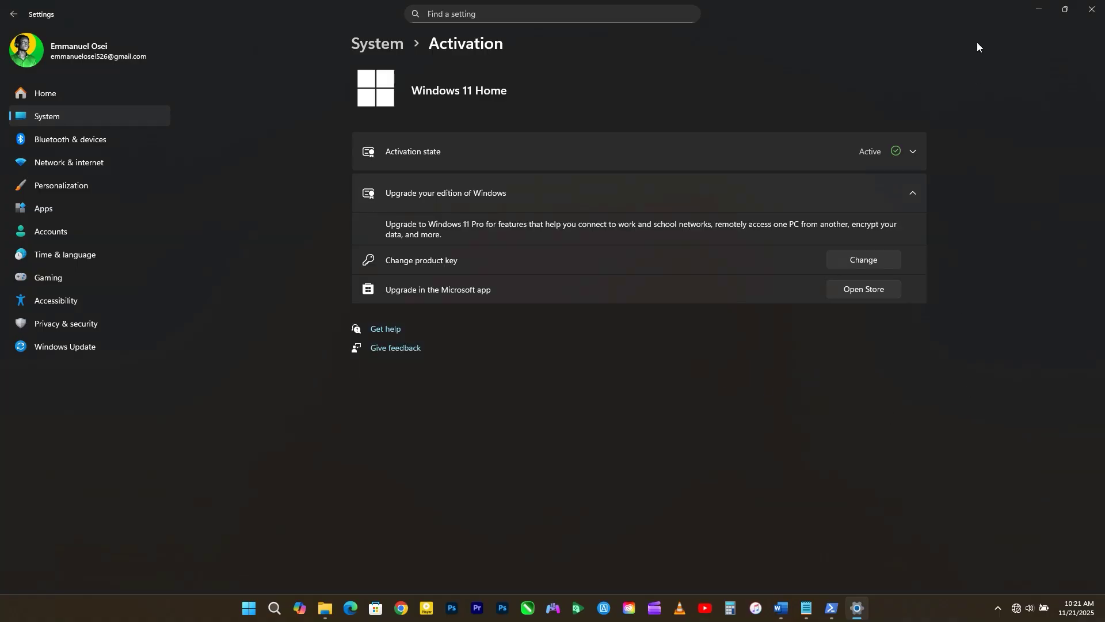
{"action": "left_click", "coordinate": [1037, 9]}
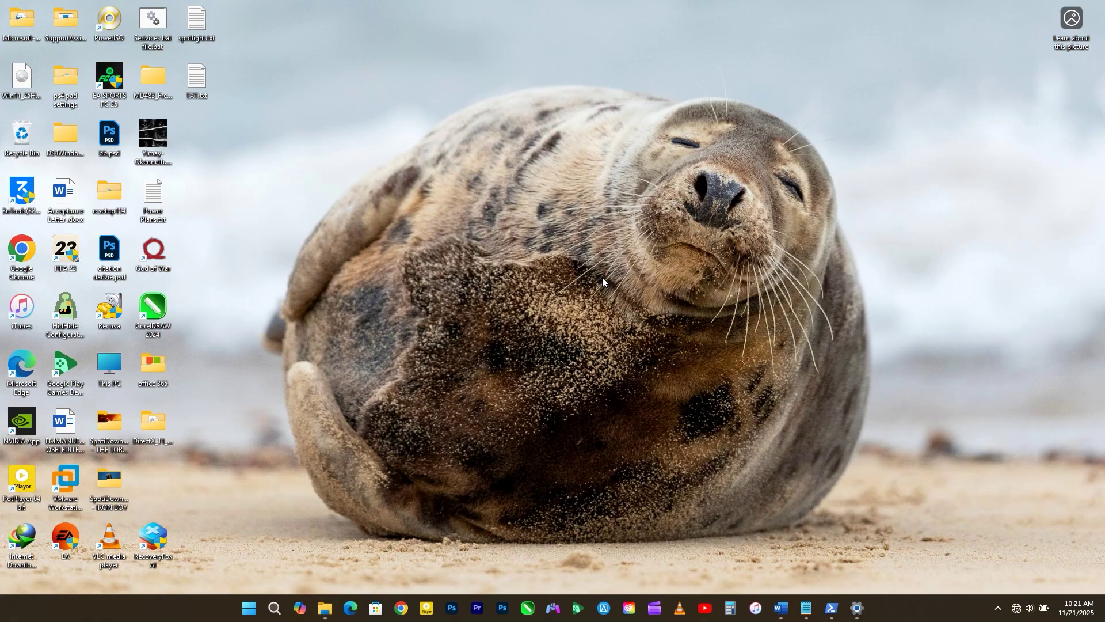
Step: Launch Command Prompt as administrator
{"action": "left_click", "coordinate": [274, 608]}
{"action": "type", "text": "cmd"}
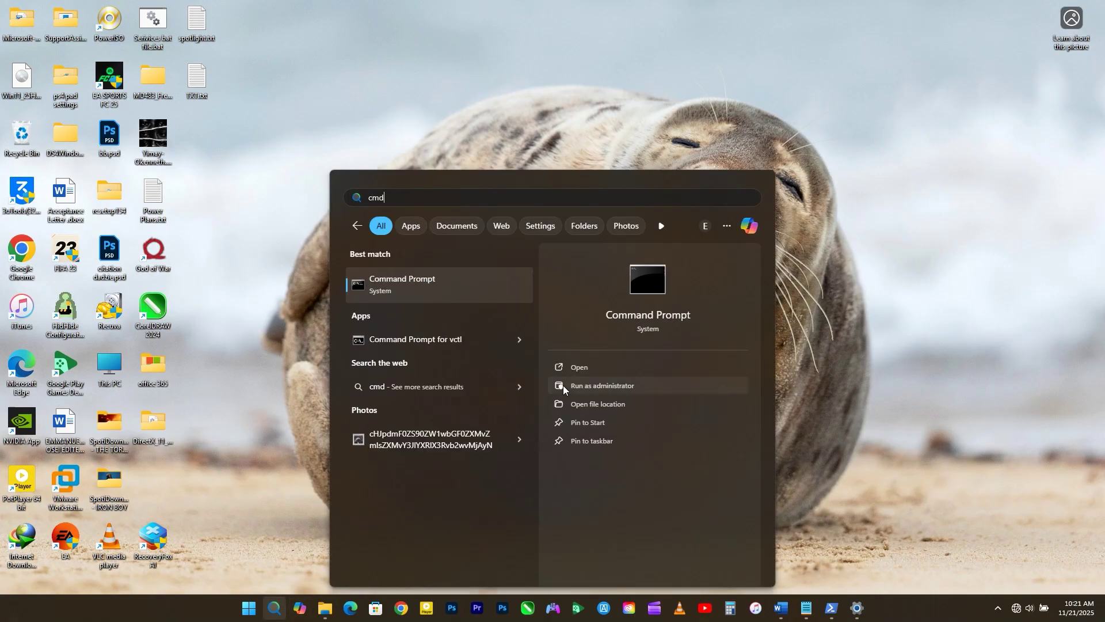
{"action": "left_click", "coordinate": [578, 386]}
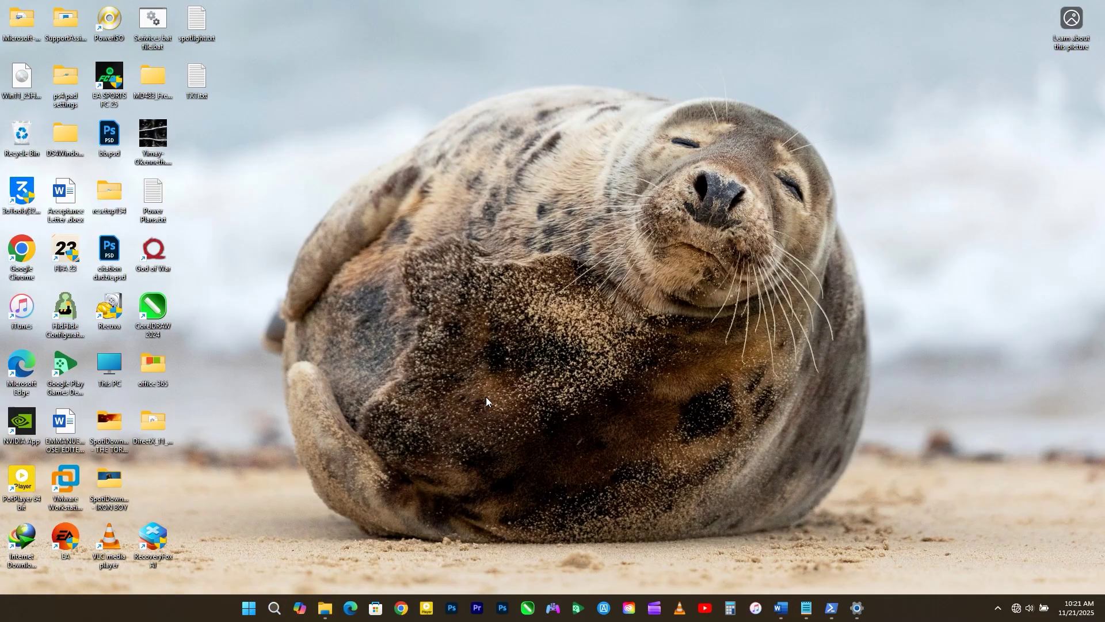
{"action": "left_click_drag", "start_coordinate": [321, 70], "coordinate": [534, 197]}
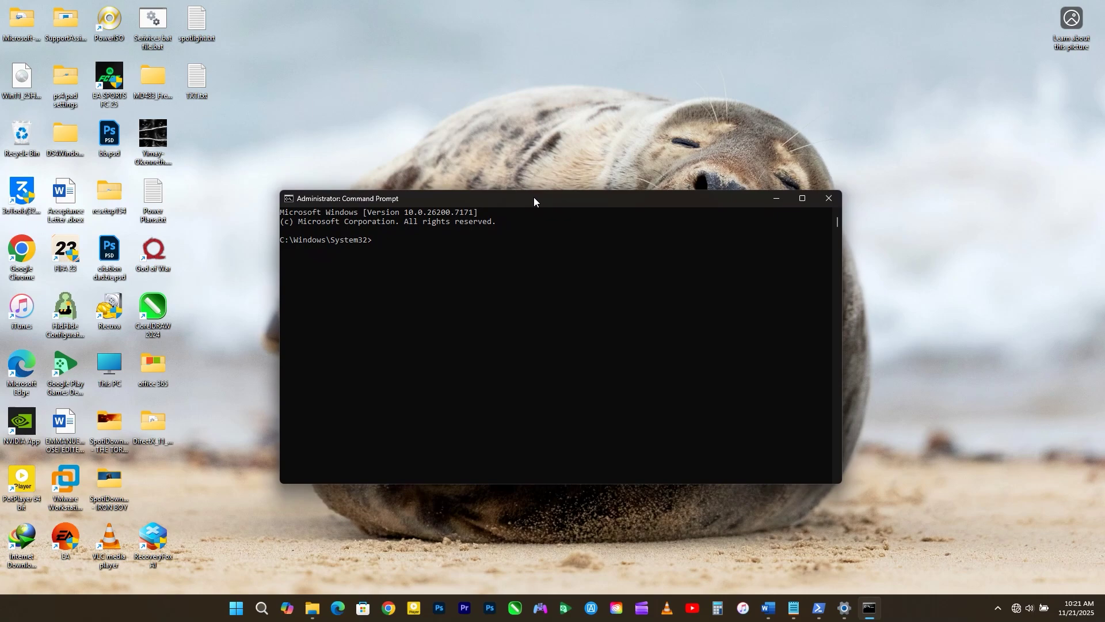
Step: Run slmgr /dli to confirm Core edition, OEM_DM channel, Licensed status, then minimize
{"action": "type", "text": "slmgr /dli"}
{"action": "key", "text": "Return"}
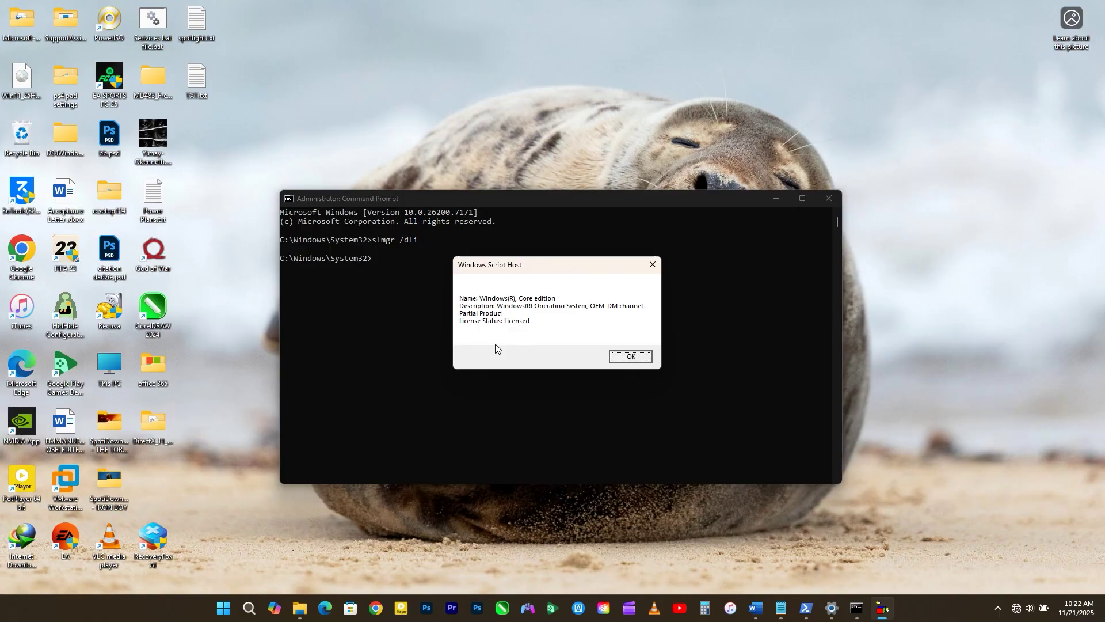
{"action": "left_click", "coordinate": [629, 359]}
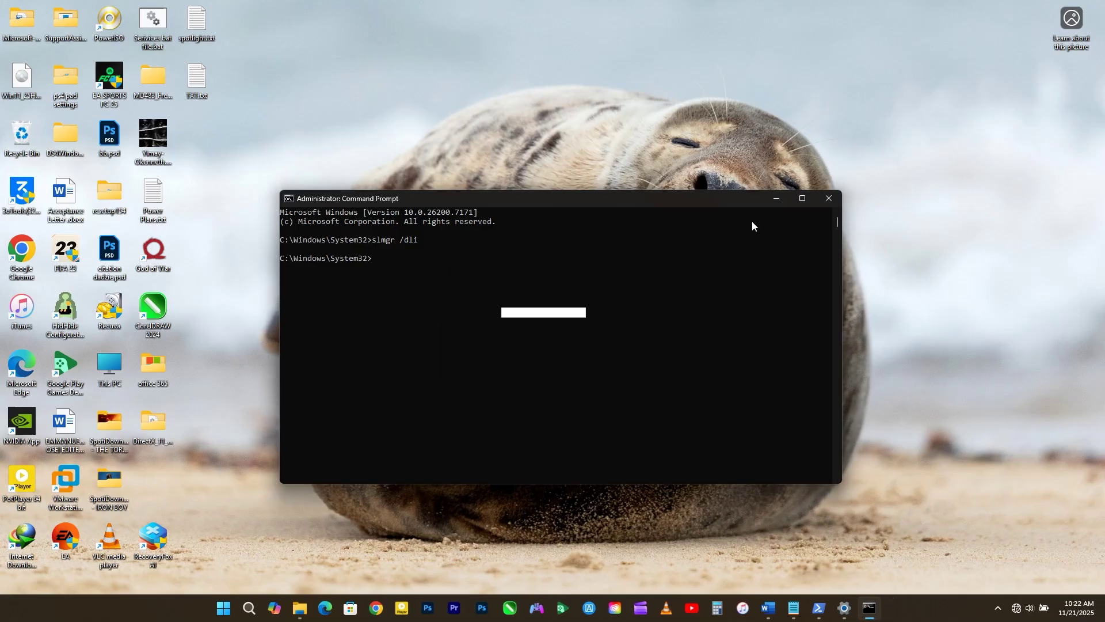
{"action": "left_click", "coordinate": [779, 199]}
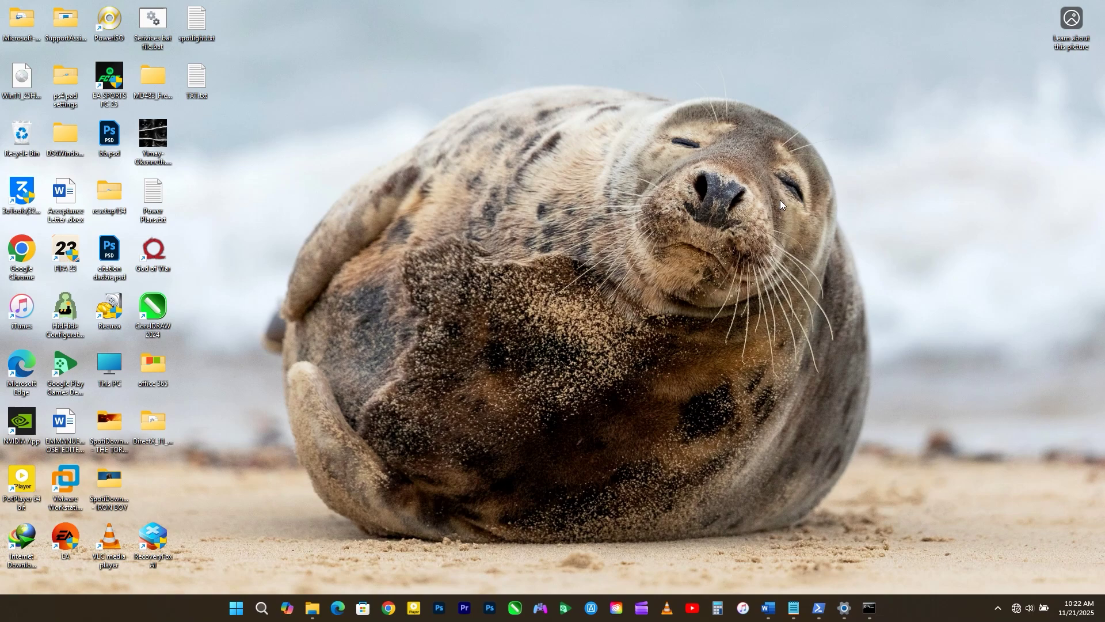